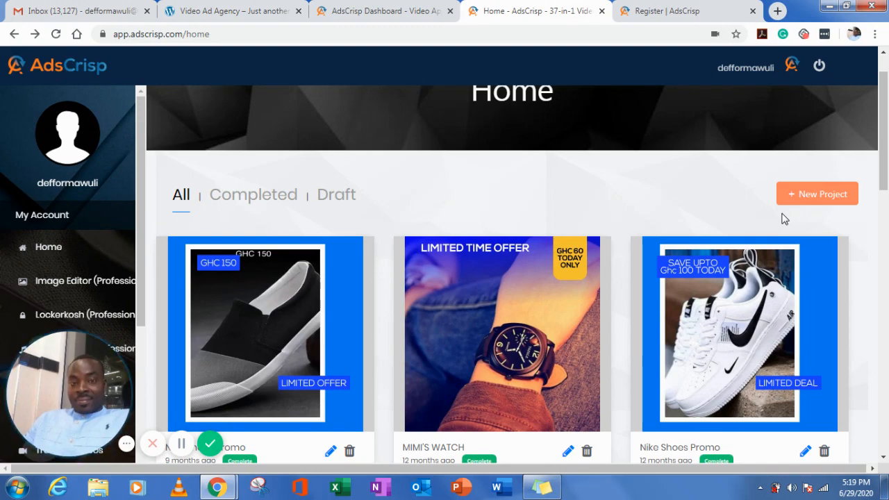
# - Start a new Facebook project in the Regular Facebook feed video Horizontal format
pyautogui.click(815, 200)
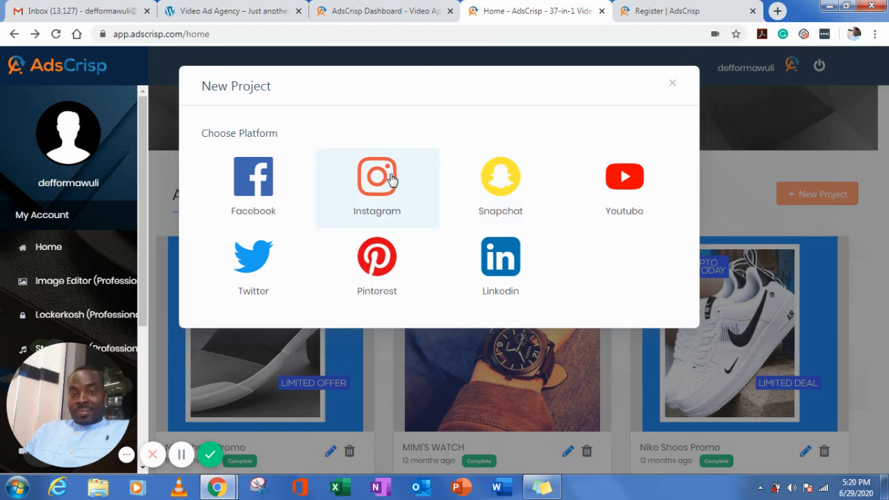
pyautogui.click(257, 198)
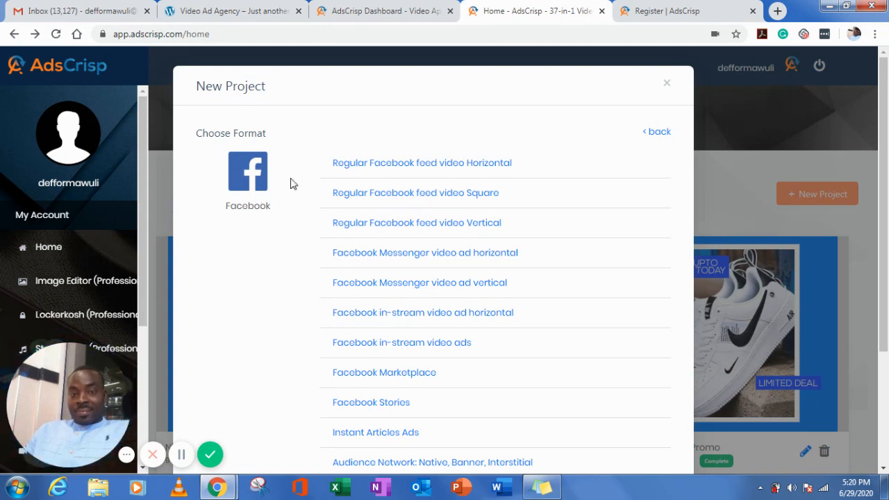
pyautogui.click(367, 172)
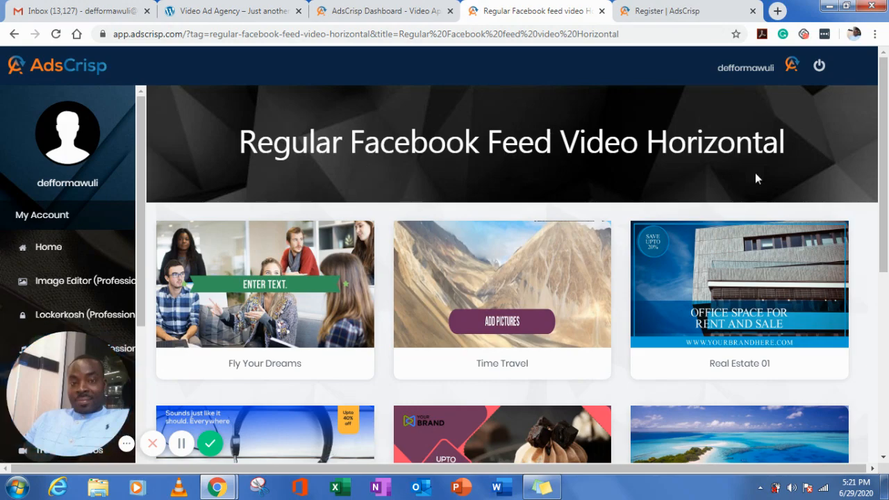
# - Create a video from the E-commerce 01 WIDE template
pyautogui.moveTo(887, 203); pyautogui.dragTo(884, 310)
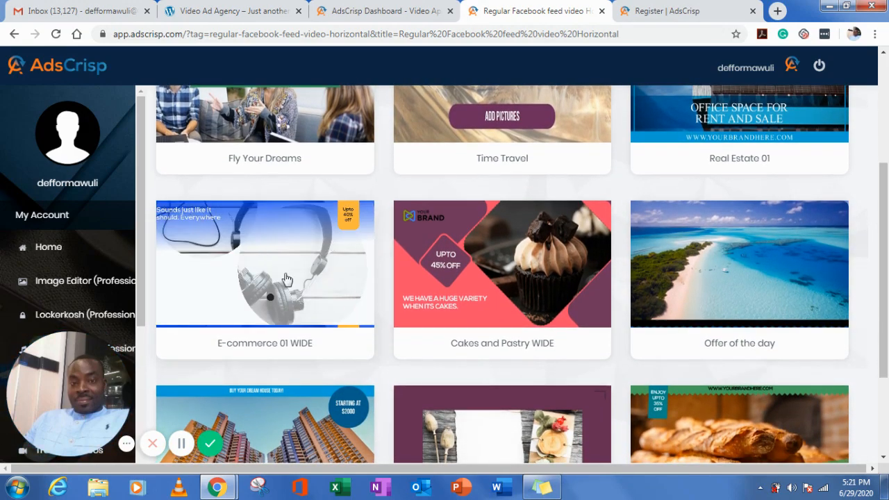
pyautogui.click(295, 300)
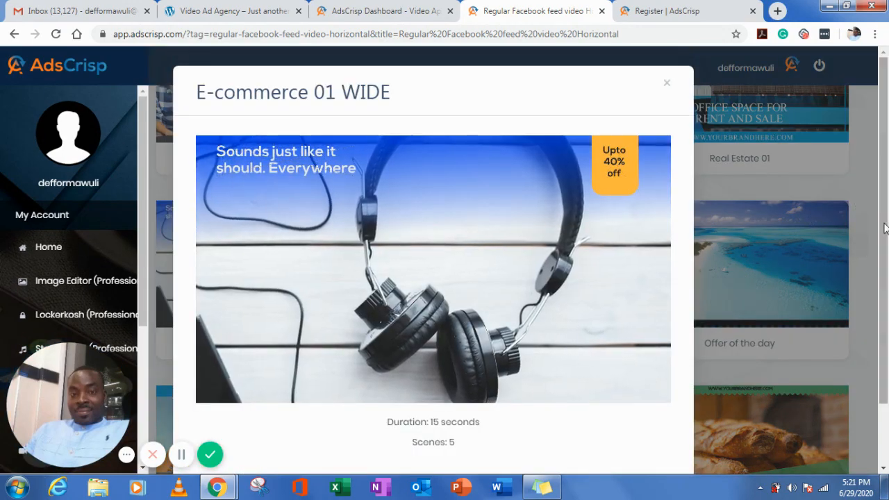
pyautogui.moveTo(884, 226); pyautogui.dragTo(881, 328)
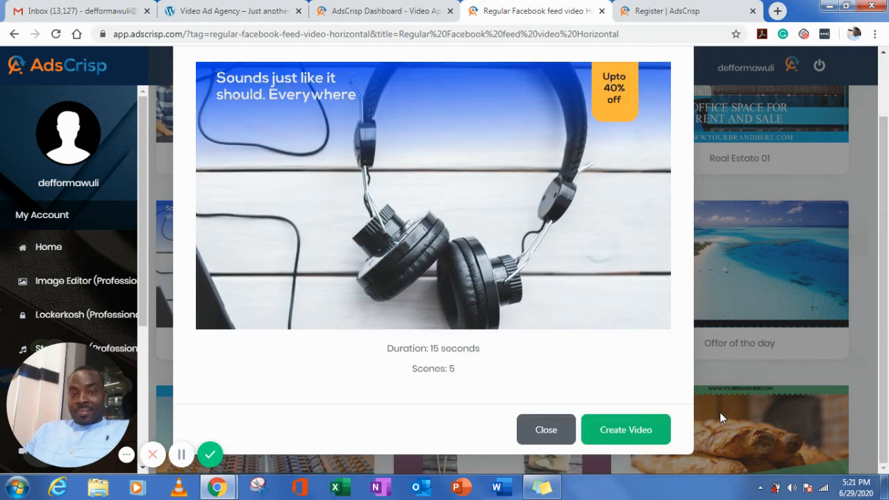
pyautogui.click(633, 430)
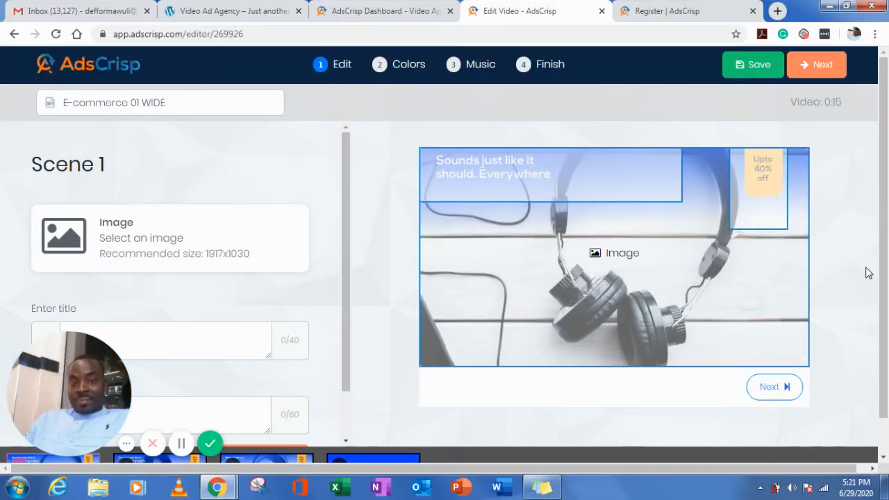
# - Set the scene 1 image to MM 4.jpg from My Library, without cropping it
pyautogui.scroll(-1, 886, 243)
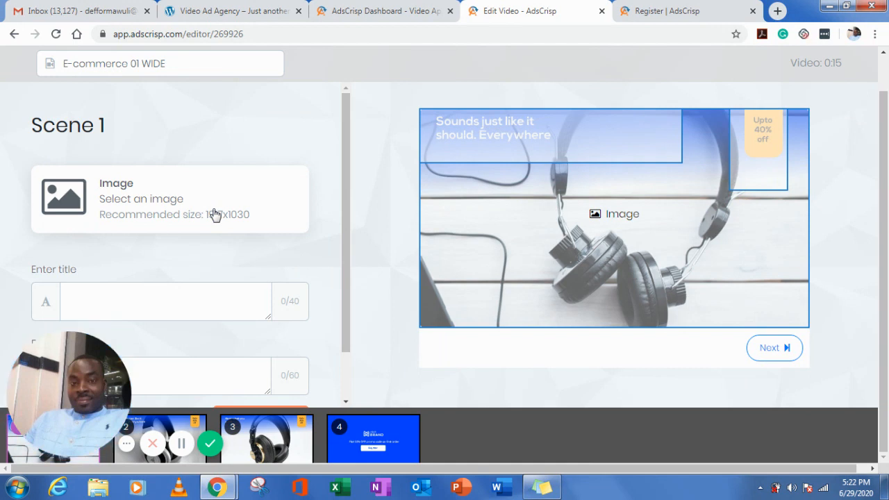
pyautogui.click(157, 211)
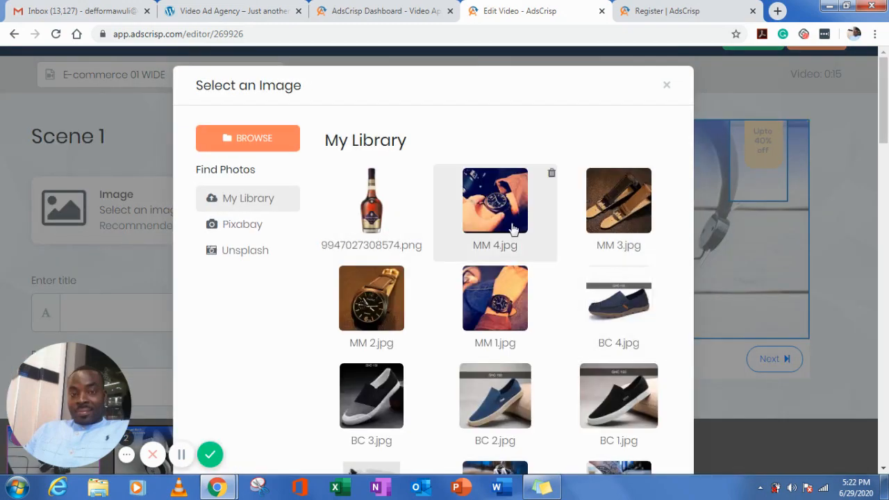
pyautogui.click(498, 208)
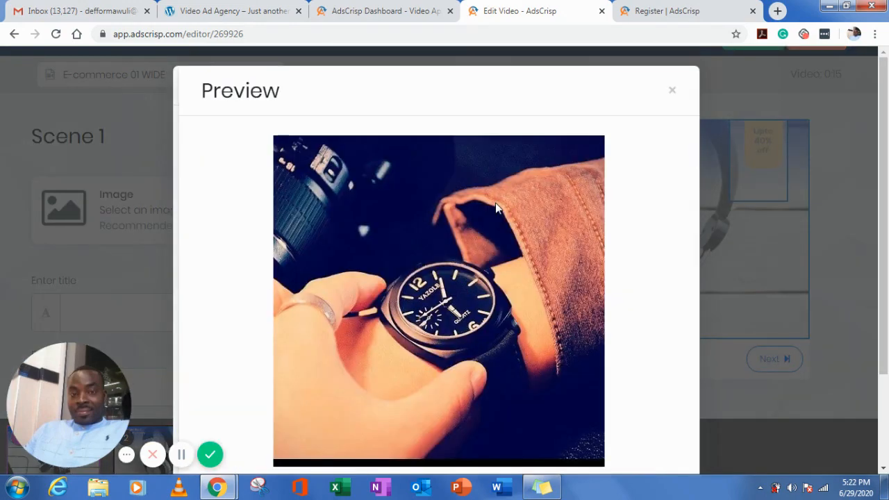
pyautogui.scroll(-2, 885, 287)
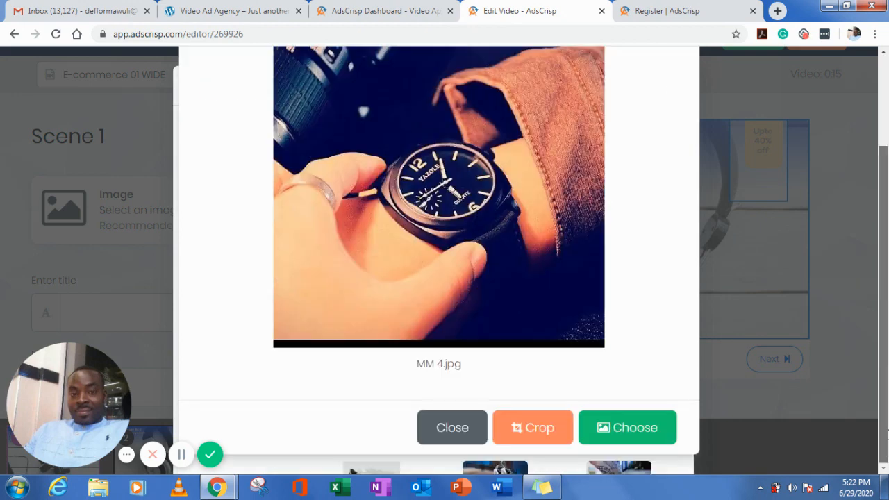
pyautogui.click(620, 438)
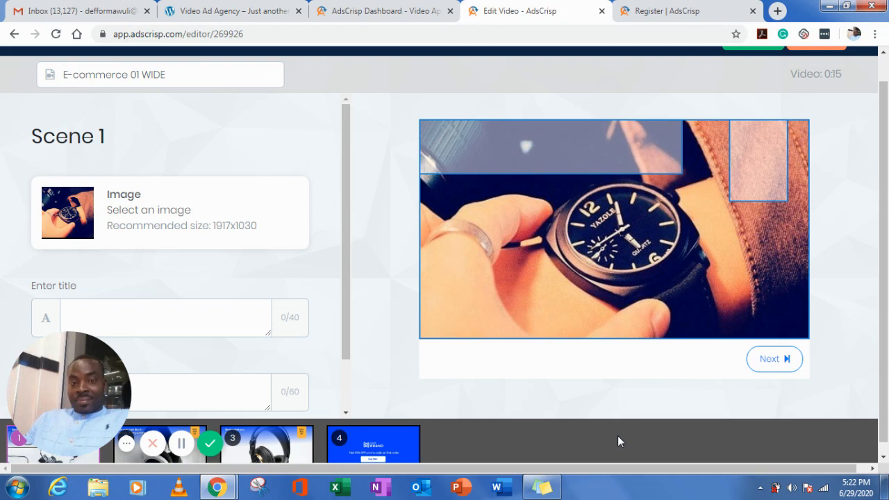
# - Enter "Ghc 60 Today Only" as the first title of scene 1
pyautogui.click(163, 313)
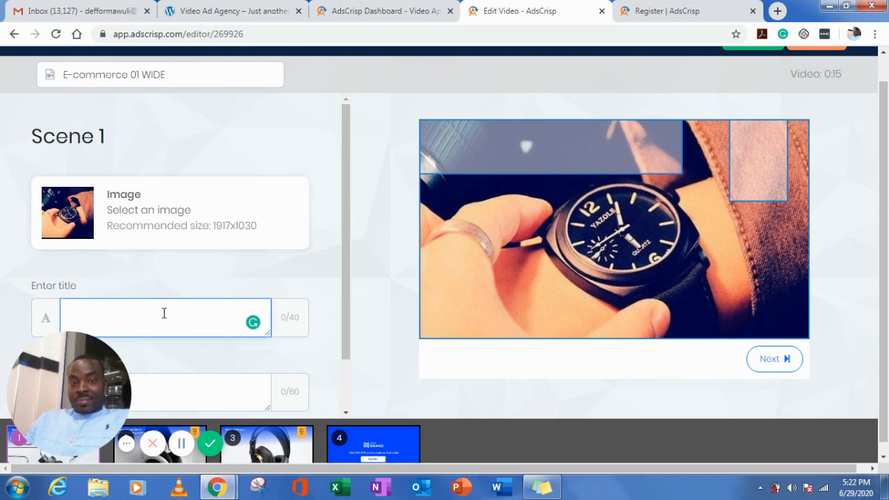
pyautogui.write('g')
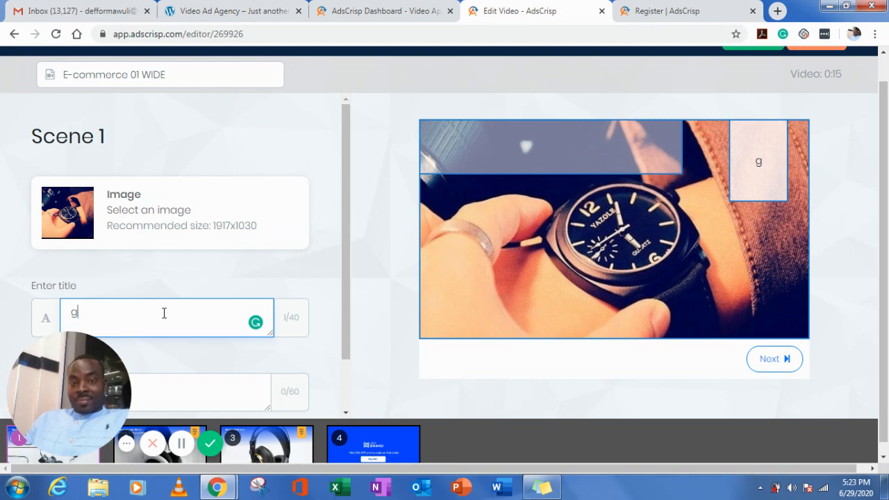
pyautogui.press('BackSpace')
pyautogui.write('Ghc')
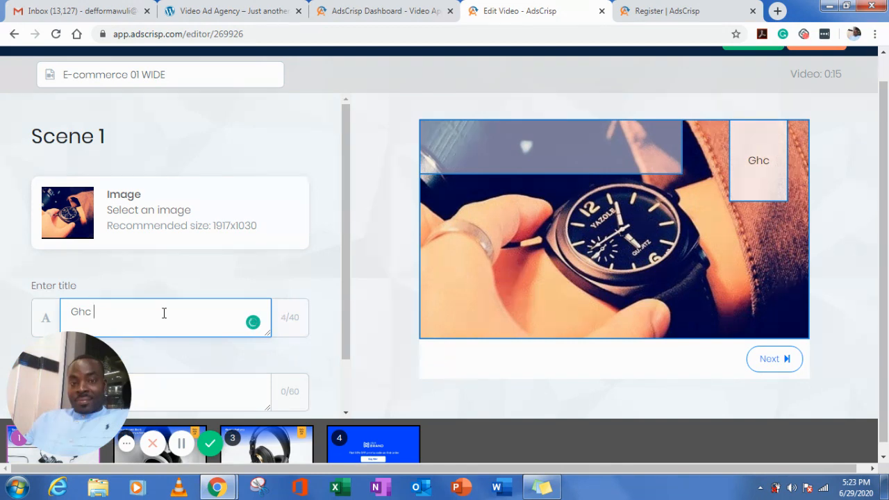
pyautogui.write(' 60')
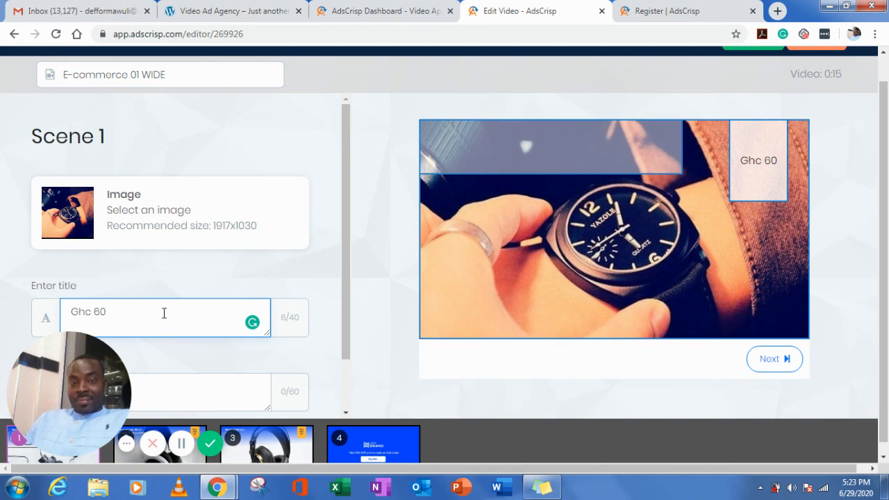
pyautogui.write(' Today ')
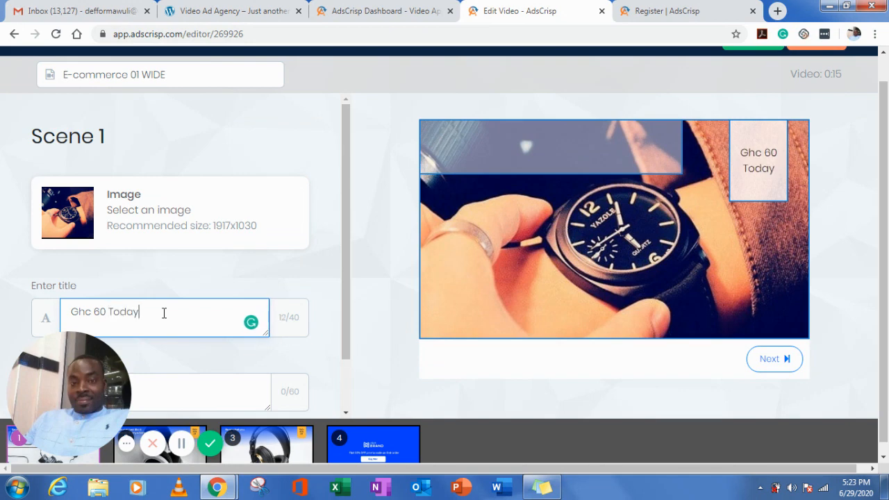
pyautogui.write('On')
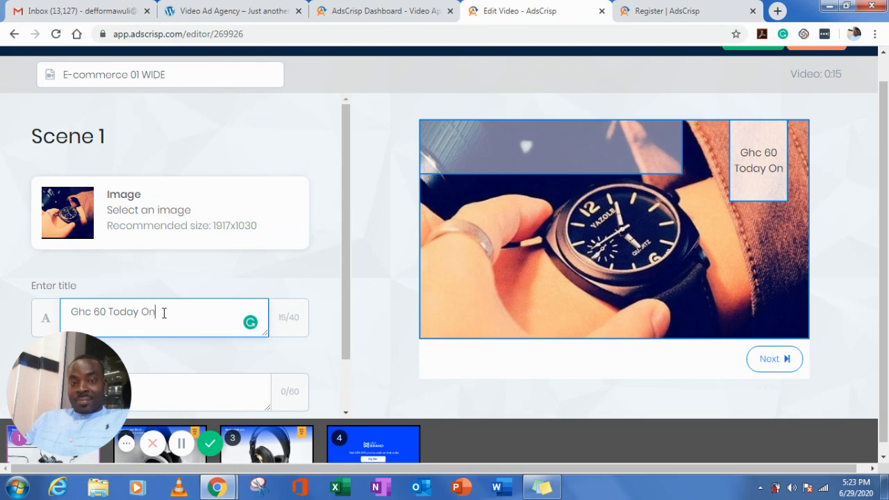
pyautogui.write('ly')
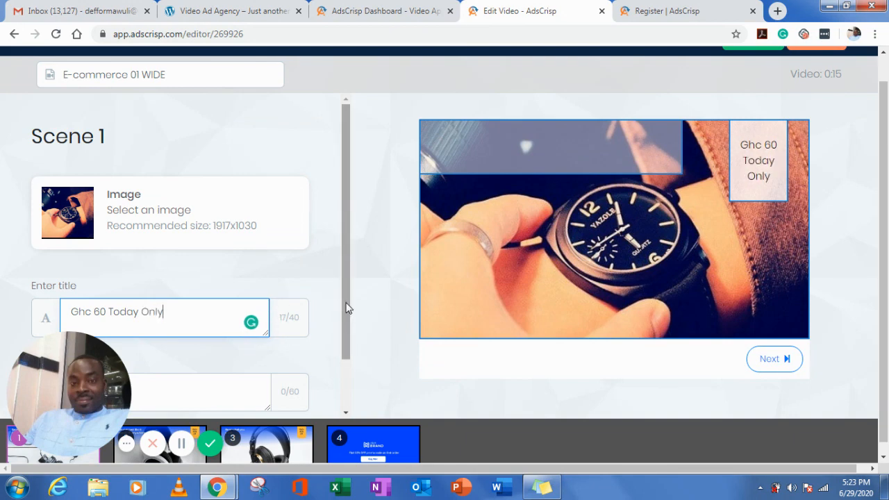
# - Enter "Limited Time Offer" as the second title of scene 1 and advance to scene 2
pyautogui.moveTo(349, 325); pyautogui.dragTo(343, 394)
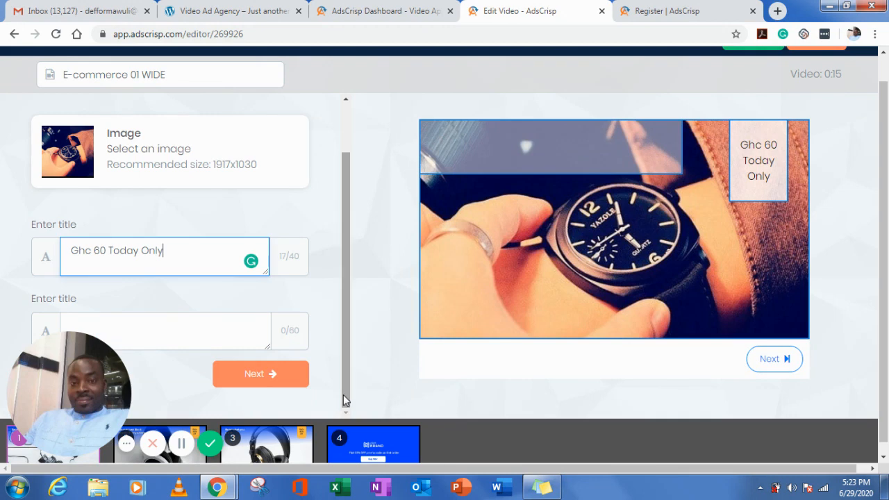
pyautogui.click(139, 326)
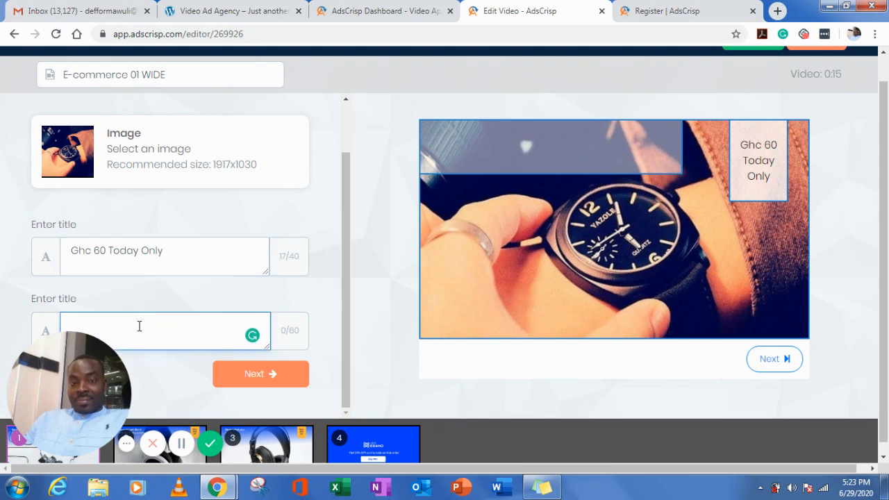
pyautogui.write('Li')
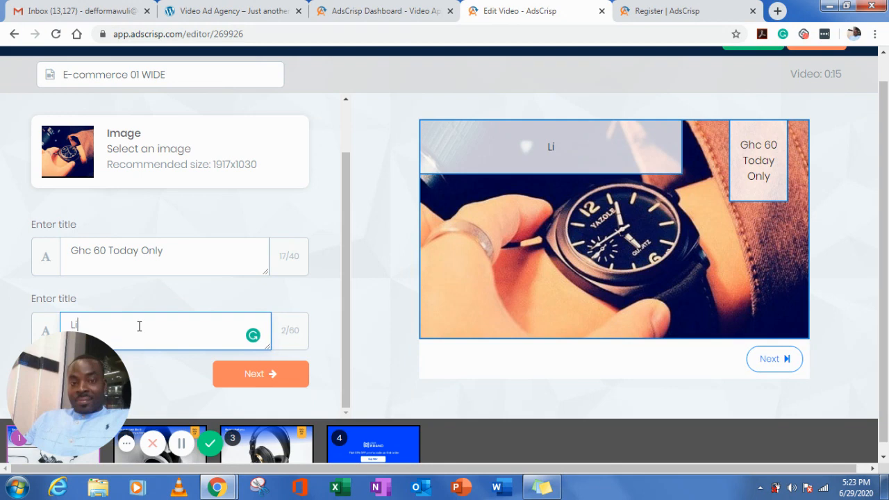
pyautogui.write('mit')
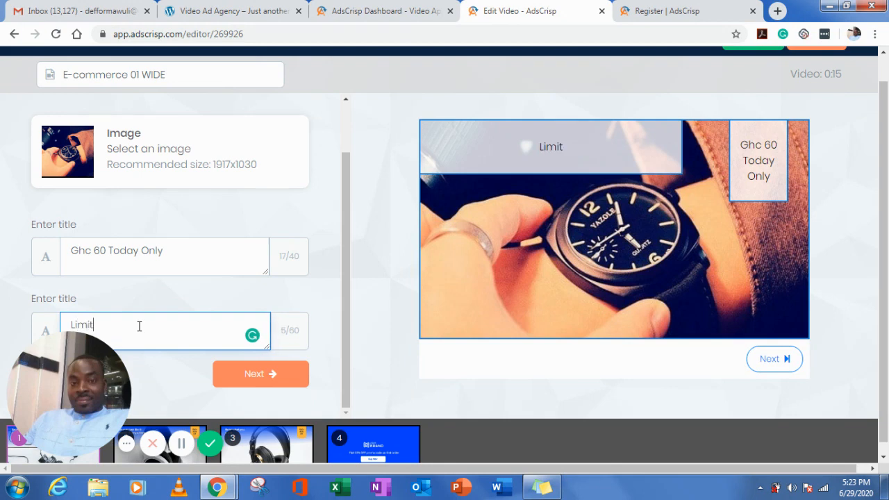
pyautogui.write('ed Time')
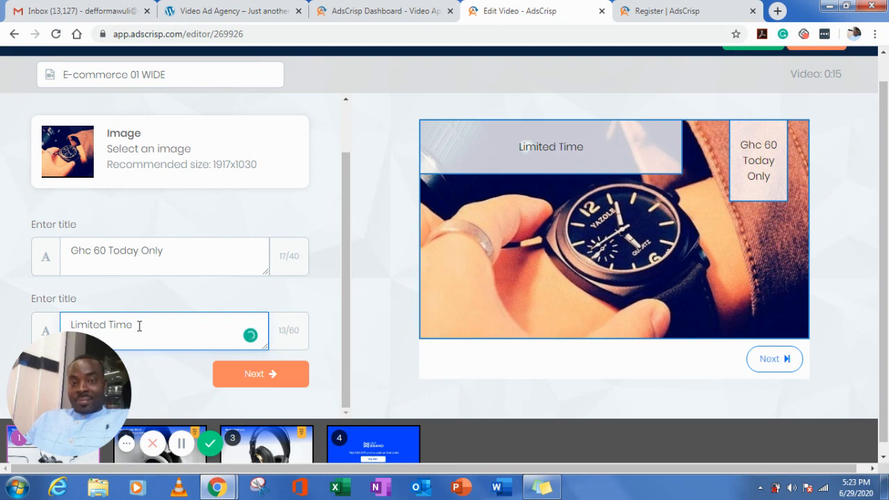
pyautogui.write(' Off')
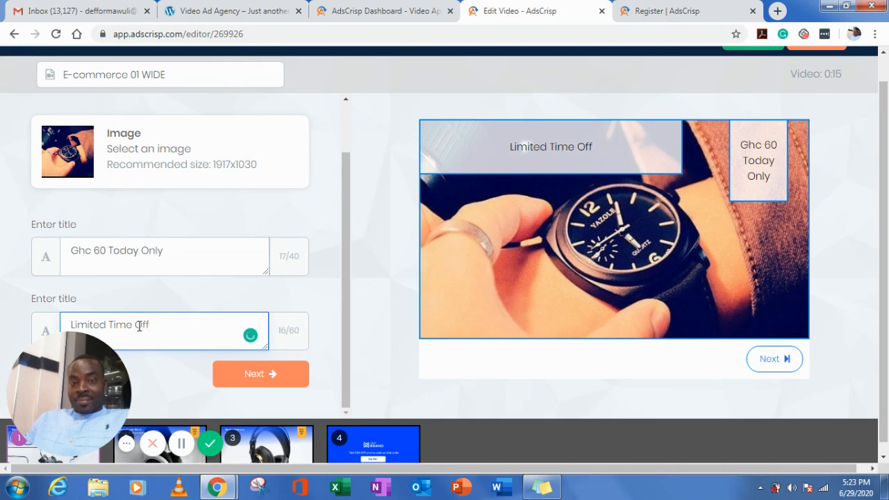
pyautogui.write('er')
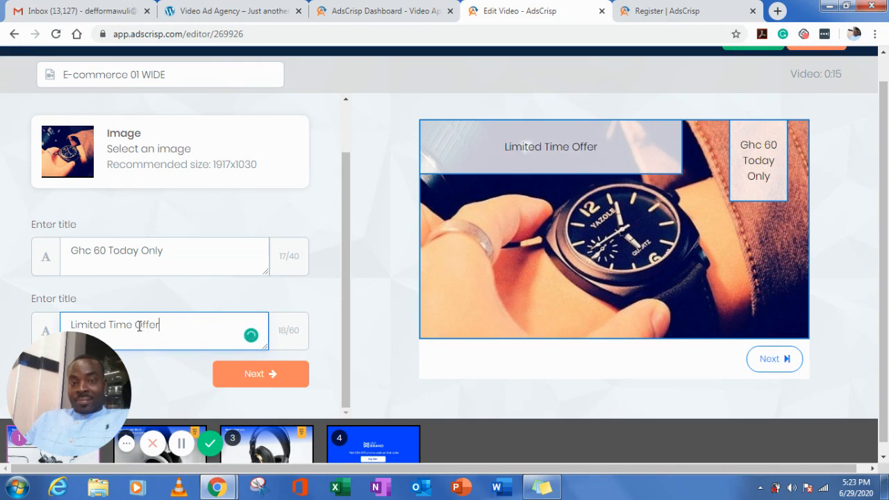
pyautogui.click(268, 376)
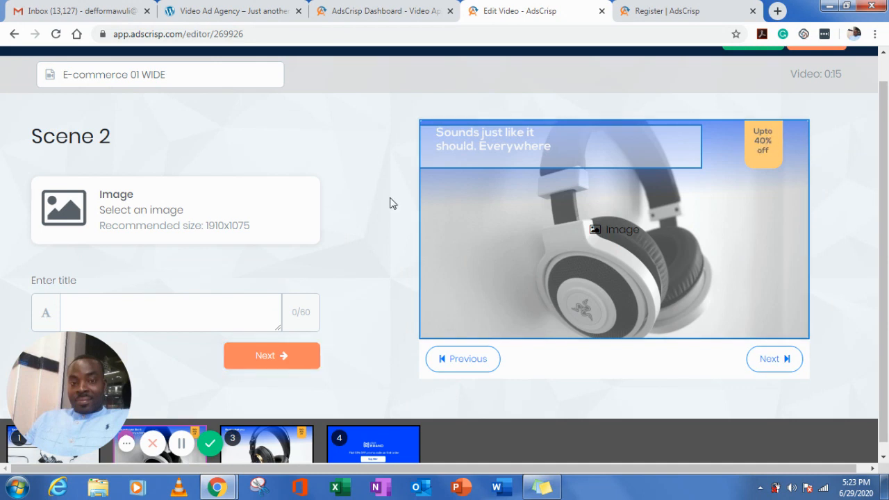
# - Enter "Limited Time Offer" as the title of scene 2 and advance to scene 3
pyautogui.click(142, 316)
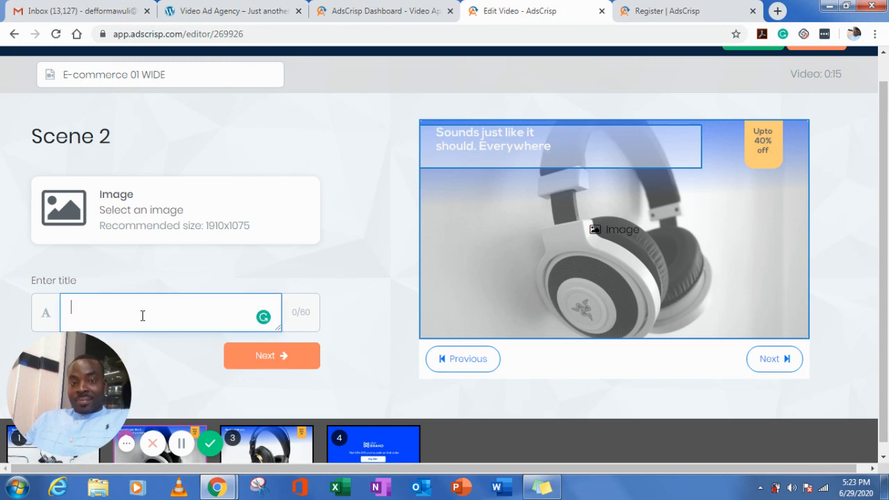
pyautogui.write('L')
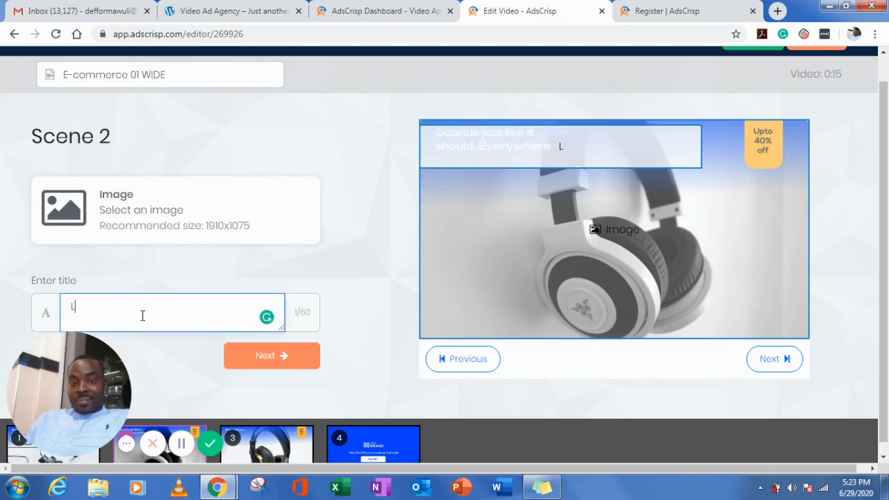
pyautogui.write('imited ')
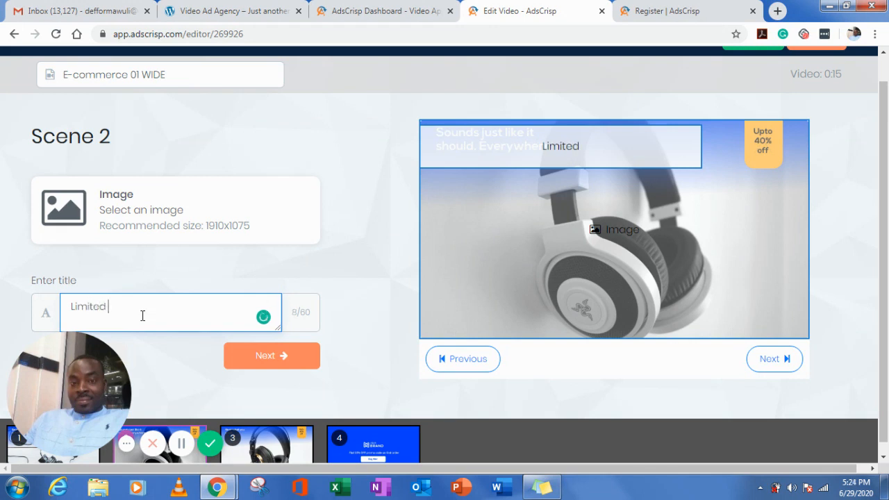
pyautogui.write('Time')
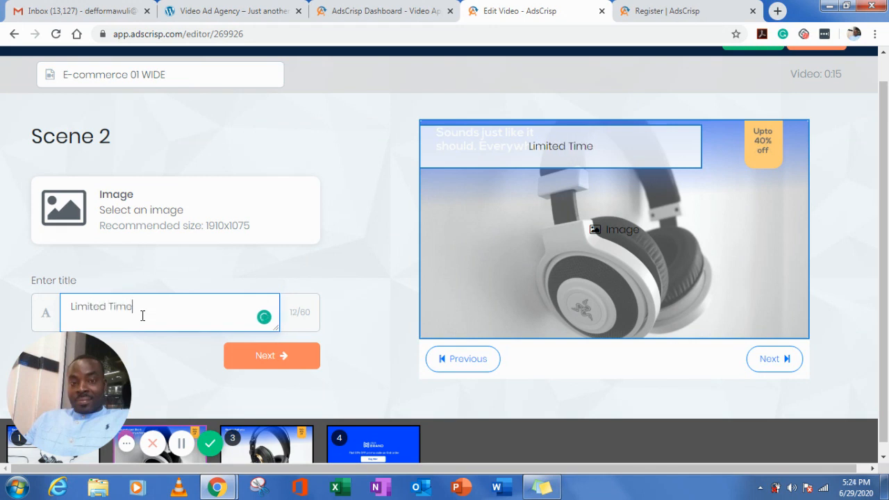
pyautogui.write(' Offer')
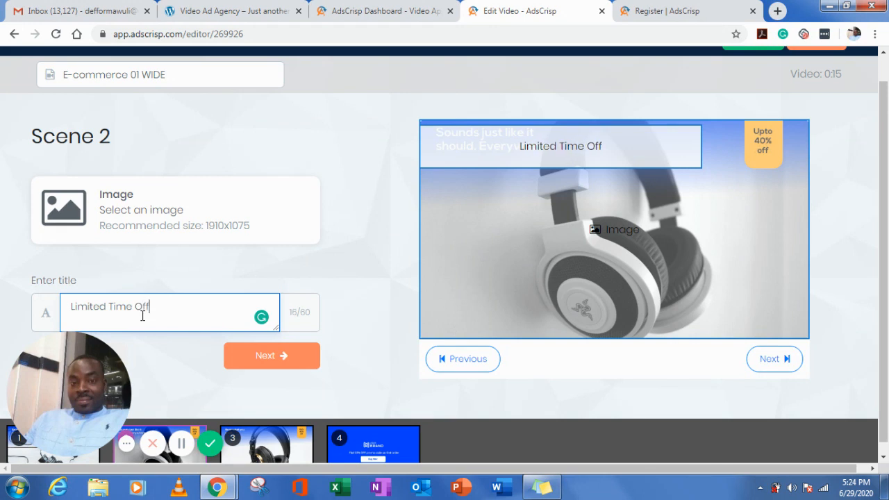
pyautogui.click(250, 359)
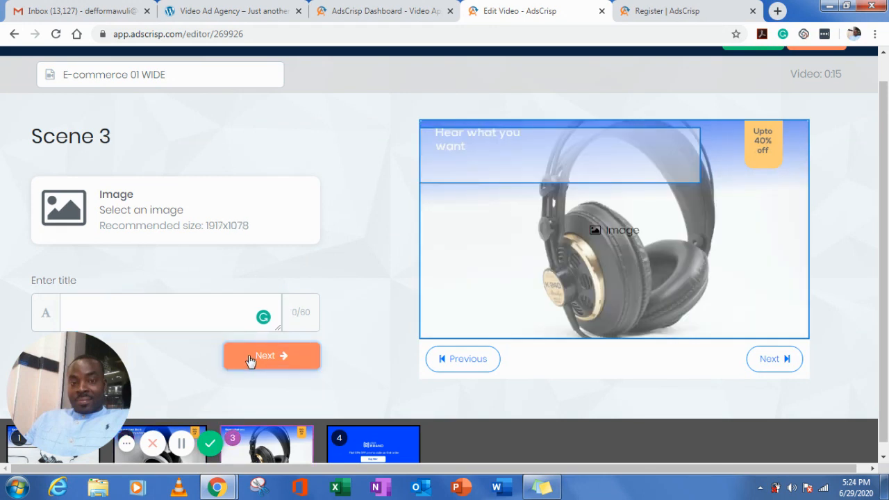
# - Set the scene 3 image to MM 1.jpg from My Library, without cropping it
pyautogui.click(108, 211)
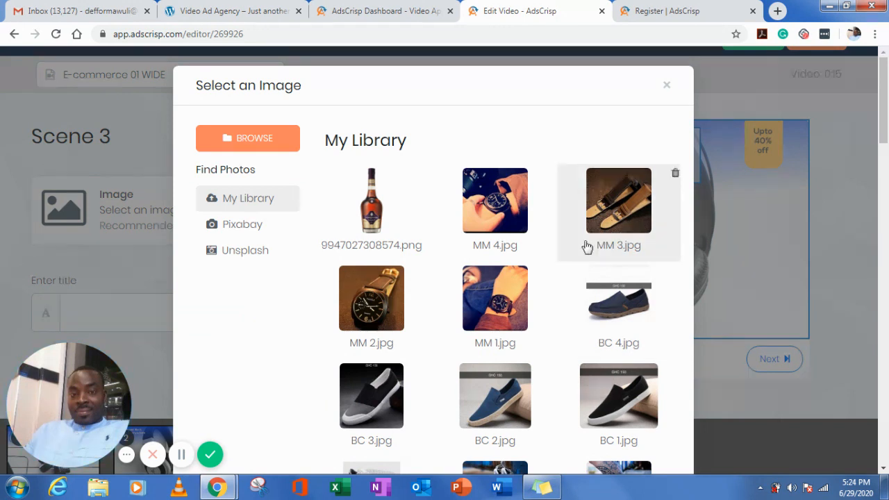
pyautogui.click(511, 308)
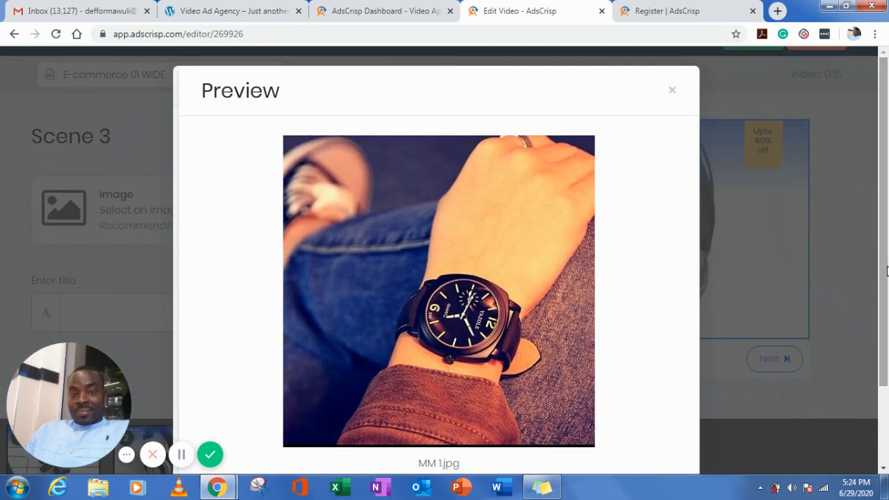
pyautogui.moveTo(887, 270); pyautogui.dragTo(887, 346)
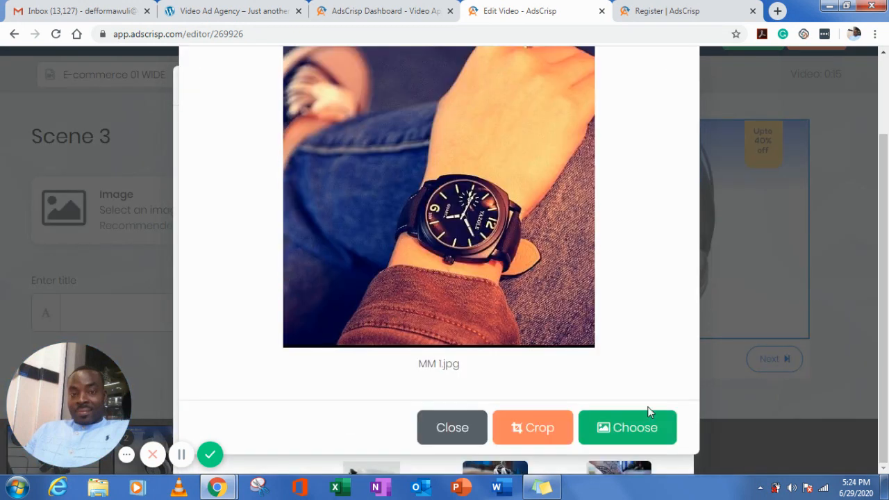
pyautogui.click(625, 436)
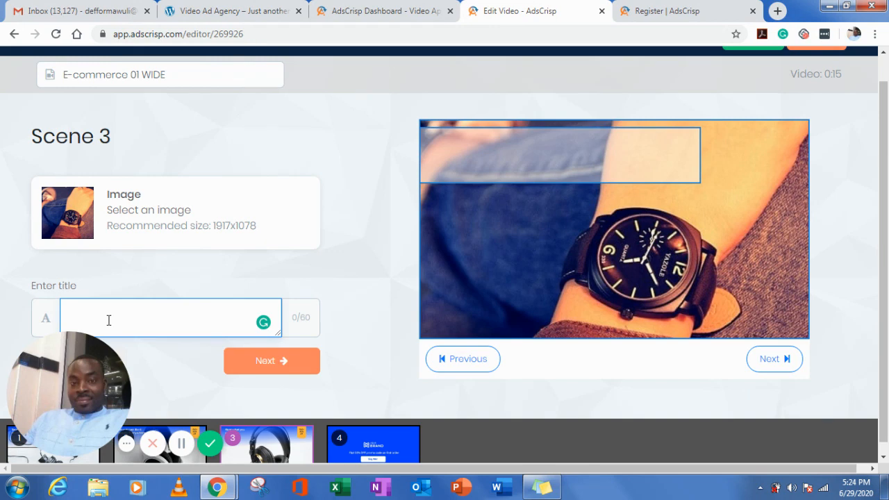
# - Enter "Limited Time Offer" as the title of scene 3 and advance to scene 4
pyautogui.write('Limited')
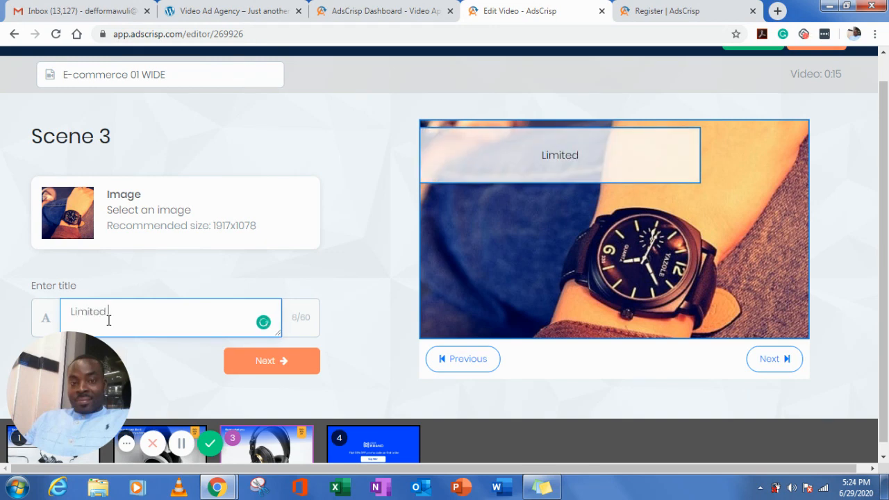
pyautogui.write(' Time')
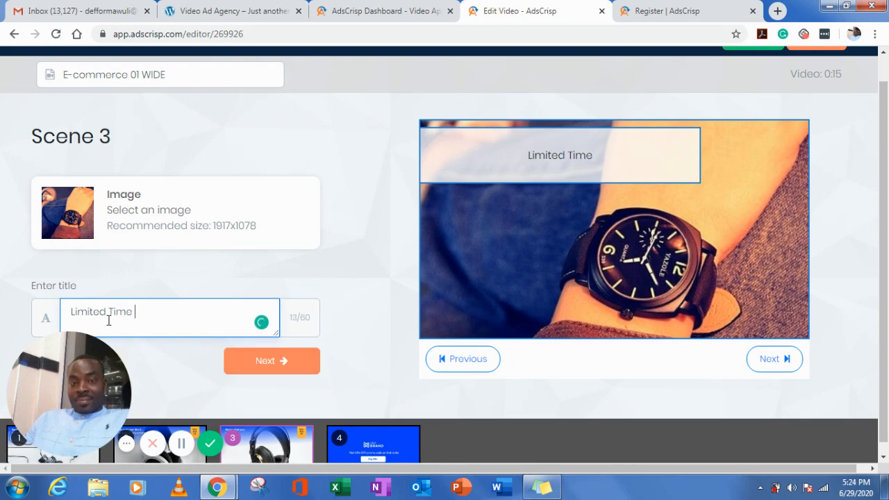
pyautogui.write(' Offer')
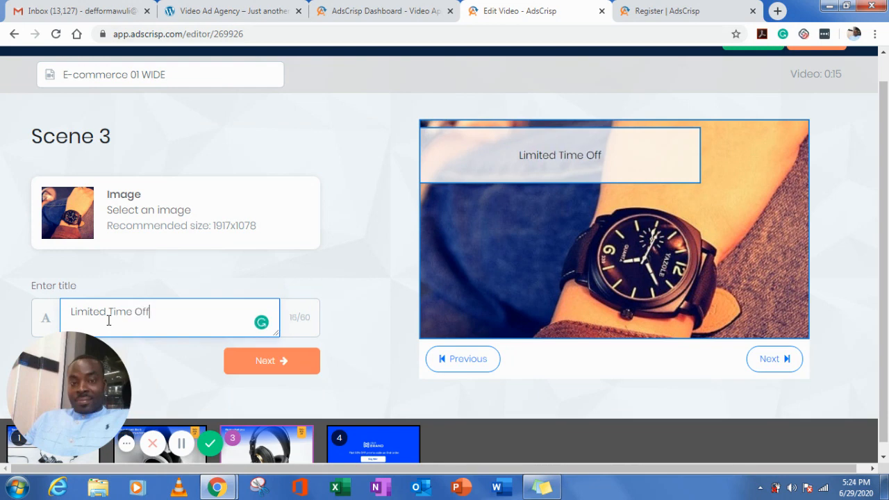
pyautogui.click(264, 363)
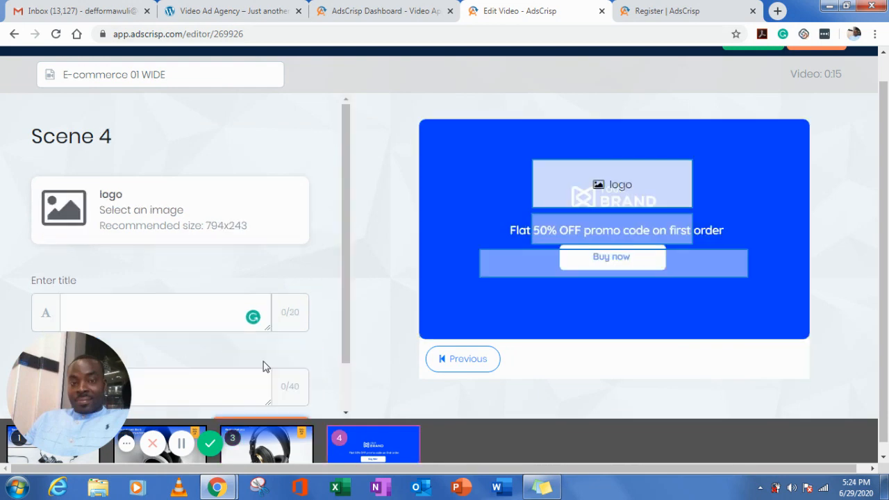
# - Set the scene 4 logo to watch-antique-1.png from My Library, without cropping it
pyautogui.click(108, 207)
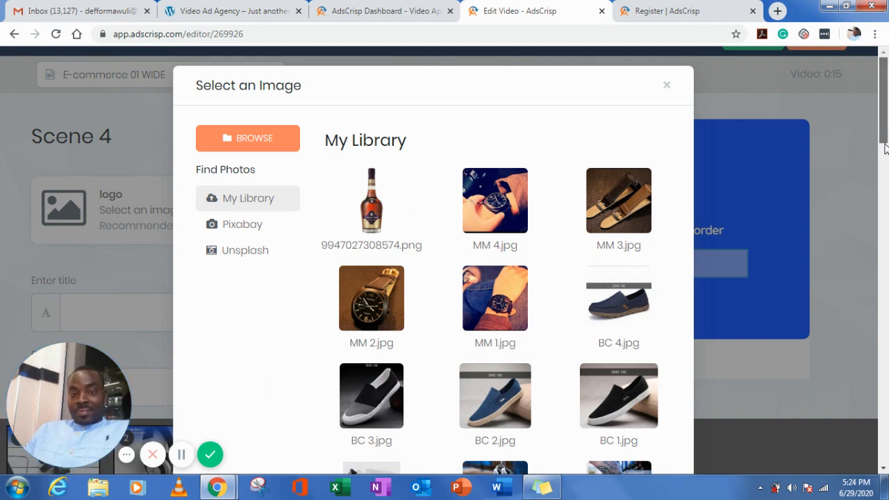
pyautogui.moveTo(885, 117); pyautogui.dragTo(884, 334)
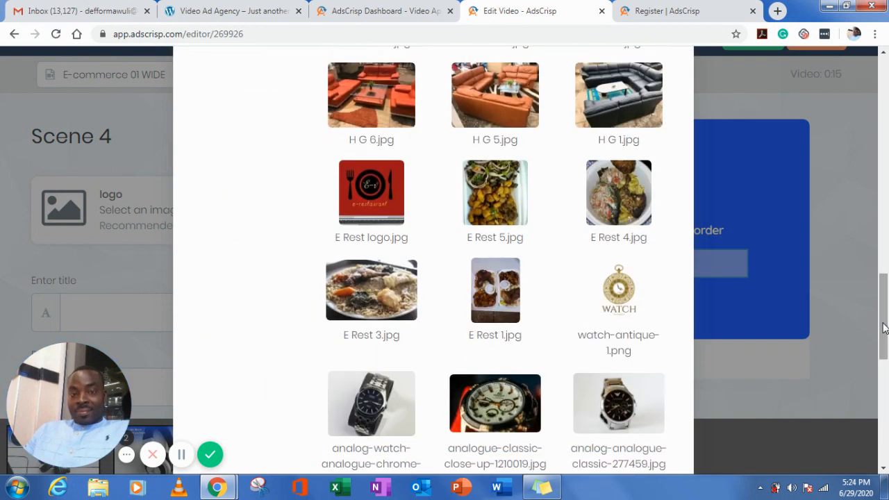
pyautogui.click(624, 289)
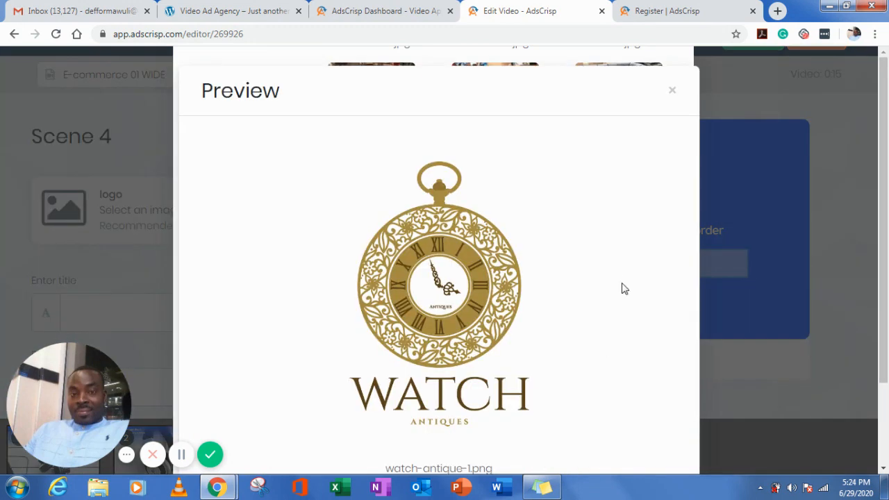
pyautogui.moveTo(884, 201); pyautogui.dragTo(883, 283)
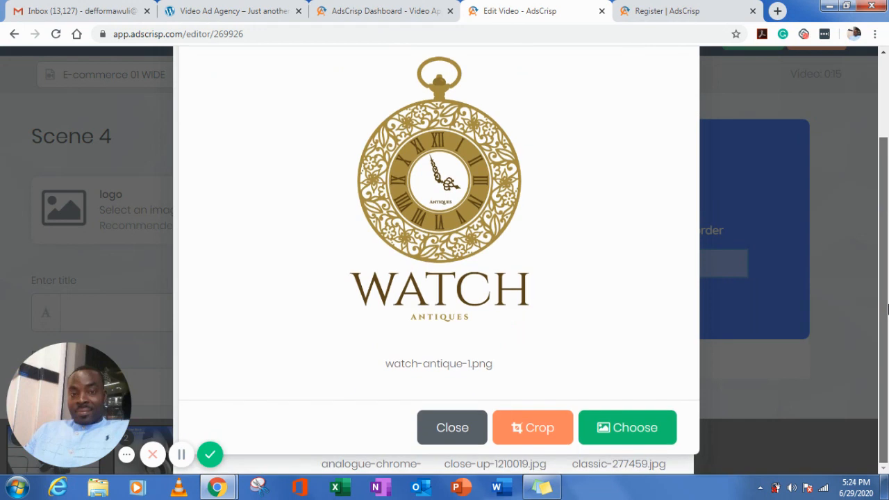
pyautogui.click(628, 427)
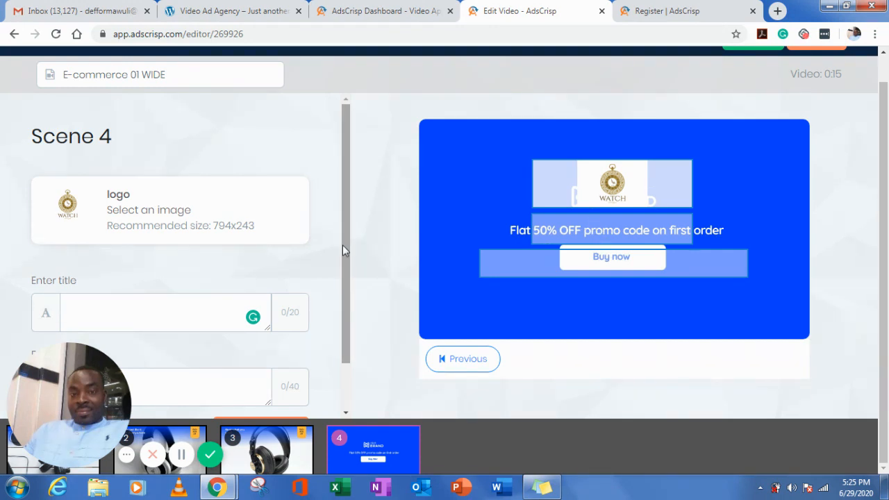
pyautogui.moveTo(343, 245); pyautogui.dragTo(347, 360)
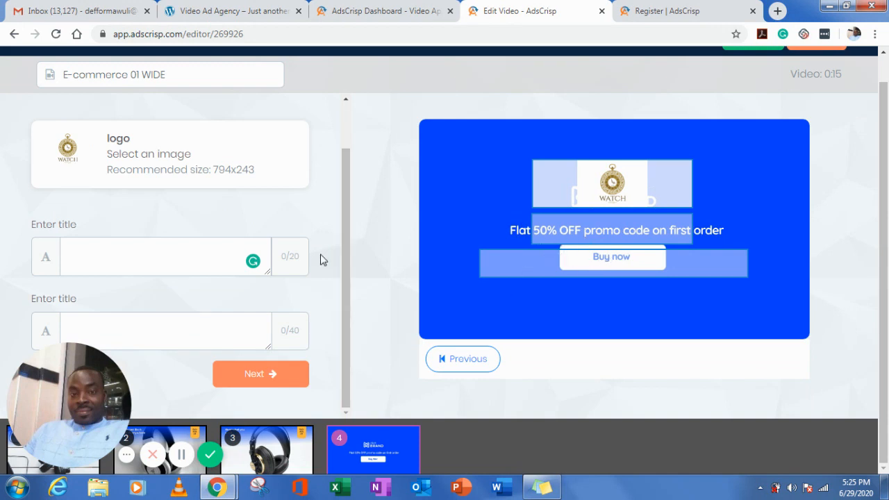
pyautogui.click(131, 254)
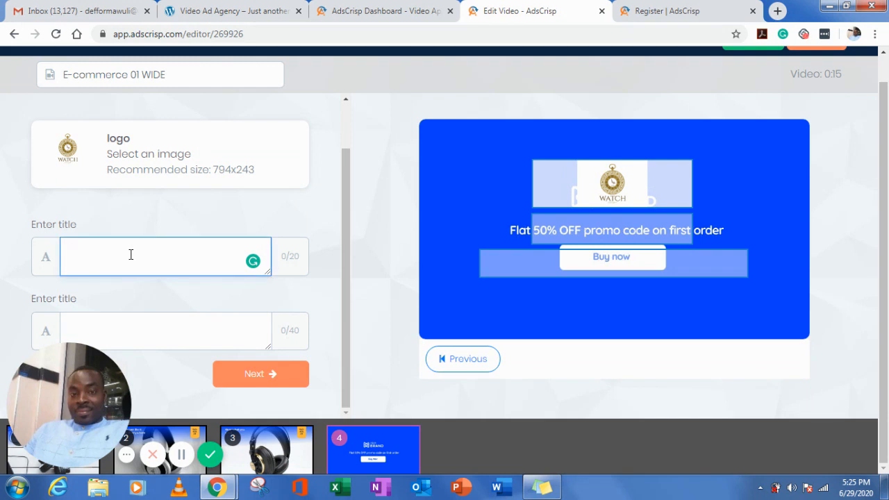
pyautogui.write('W')
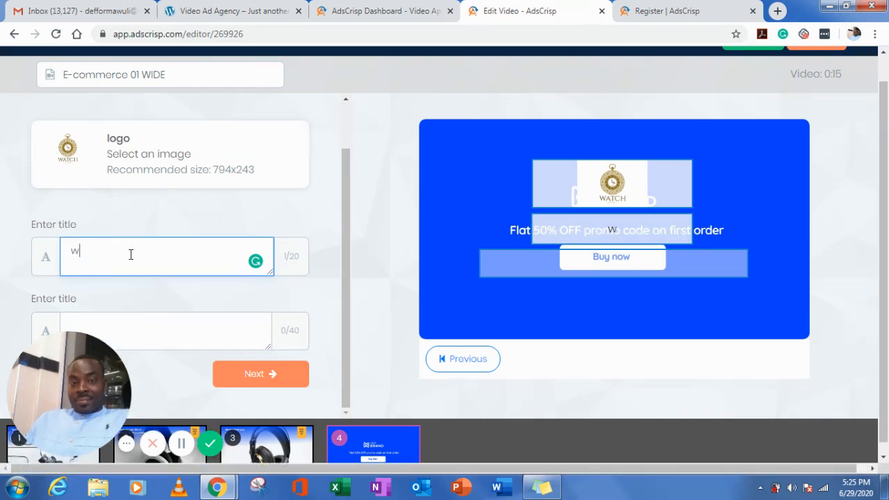
pyautogui.write('ww')
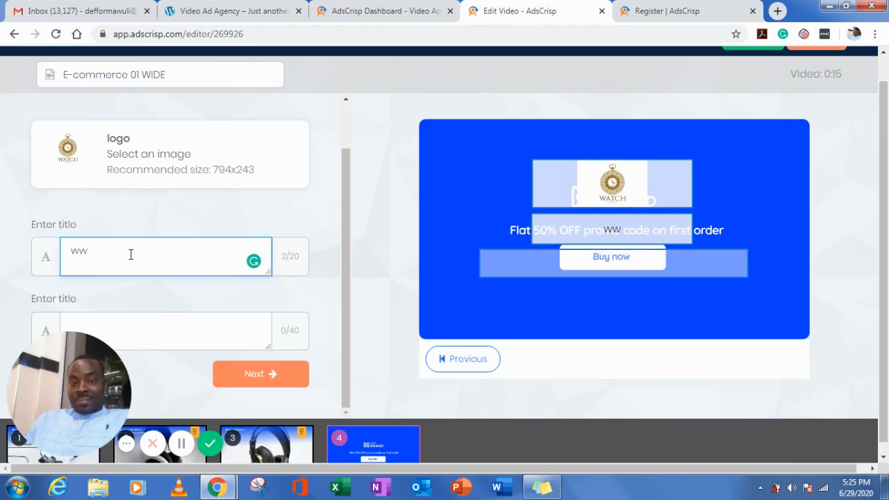
pyautogui.write('.')
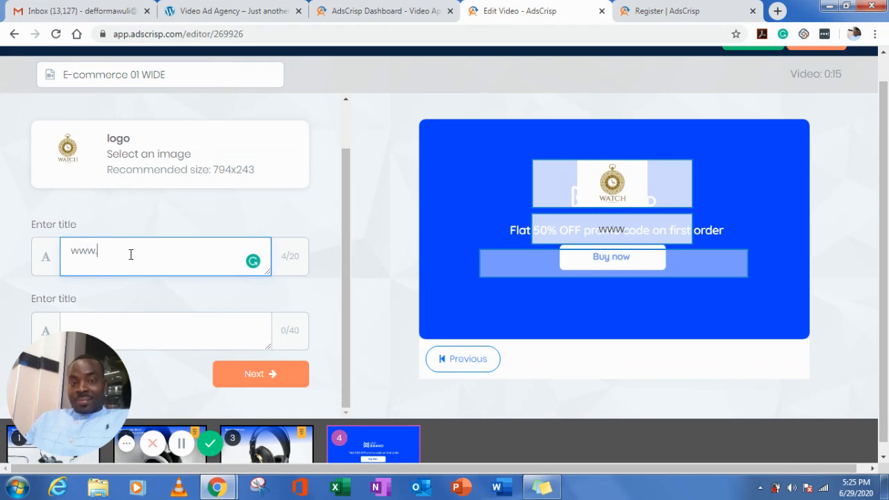
pyautogui.write('watc')
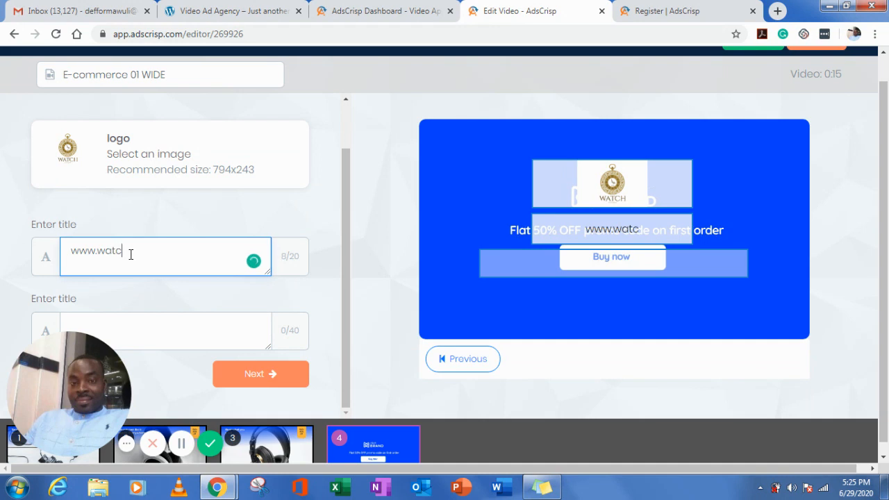
pyautogui.write('h.com')
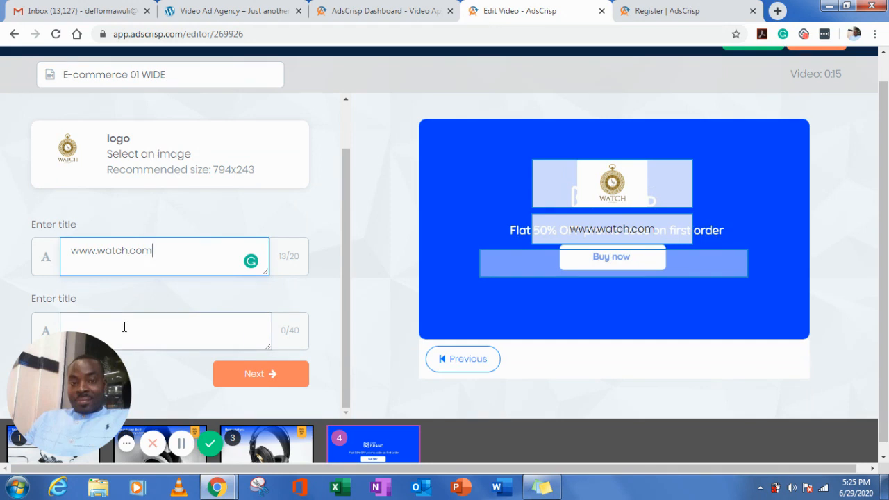
# - Enter "Buy NoW" as the second title of scene 4 and try to advance past the scene
pyautogui.click(124, 327)
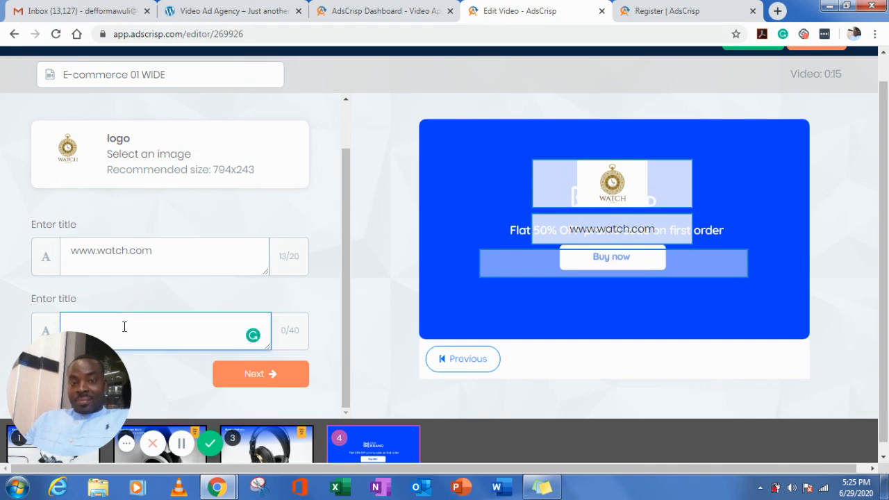
pyautogui.write('B')
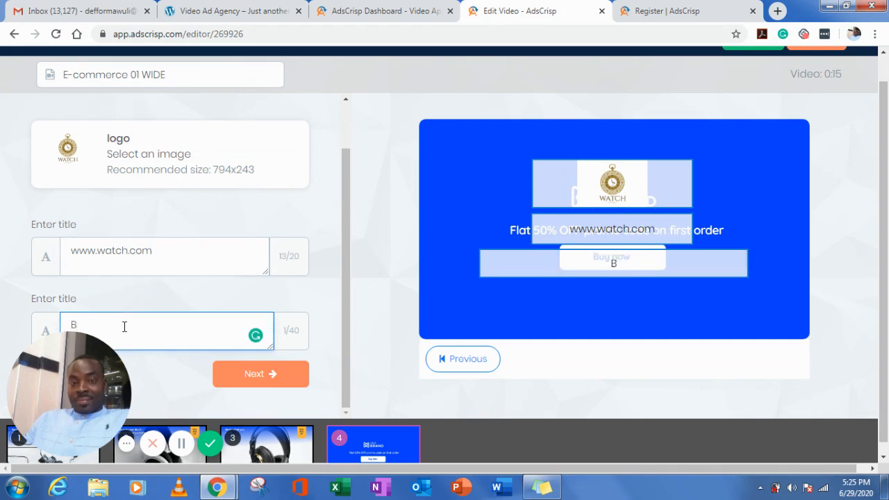
pyautogui.write('uy ')
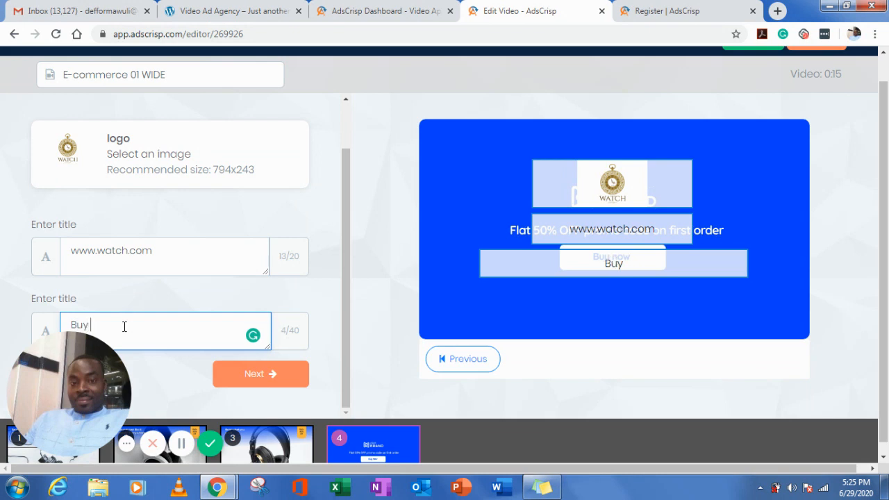
pyautogui.write('NO')
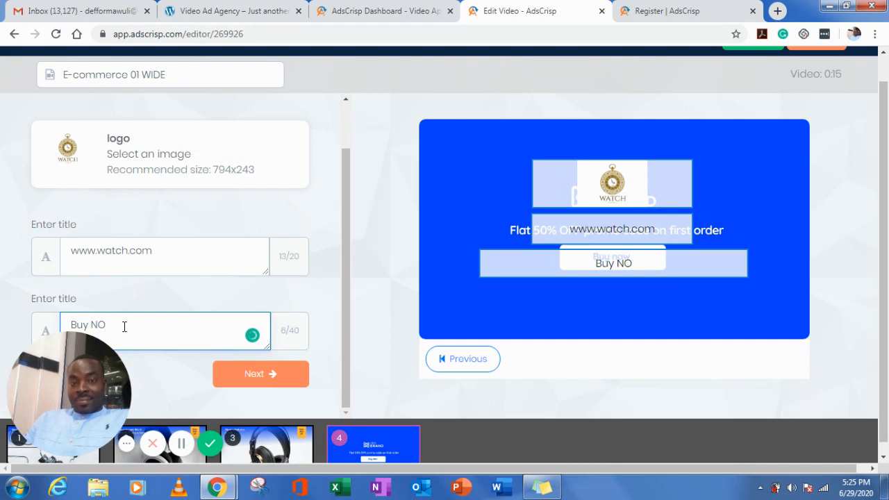
pyautogui.press('BackSpace')
pyautogui.write('oW')
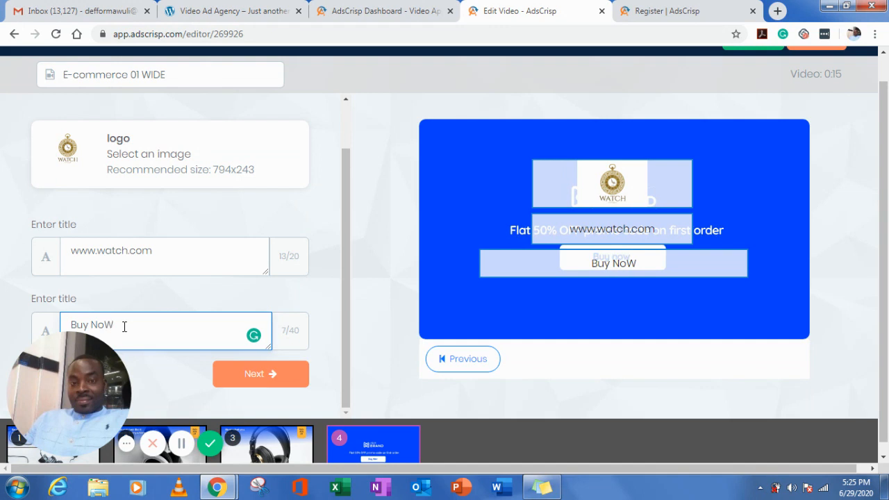
pyautogui.click(255, 376)
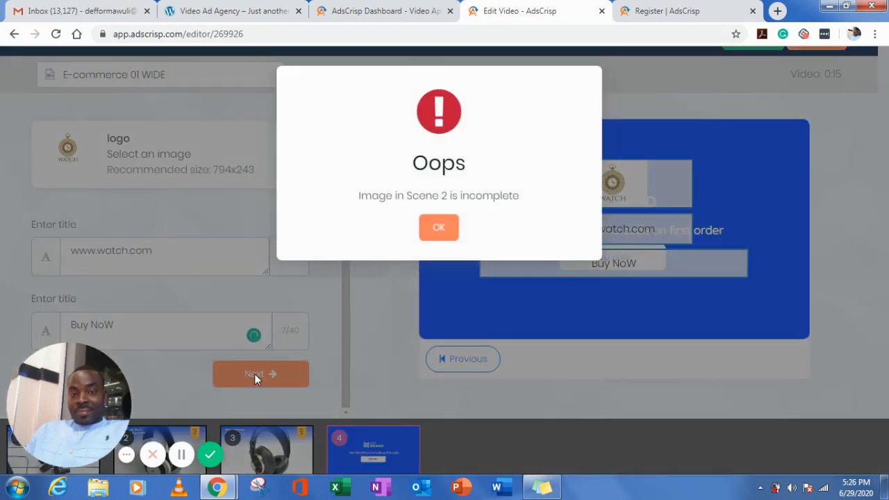
pyautogui.click(439, 229)
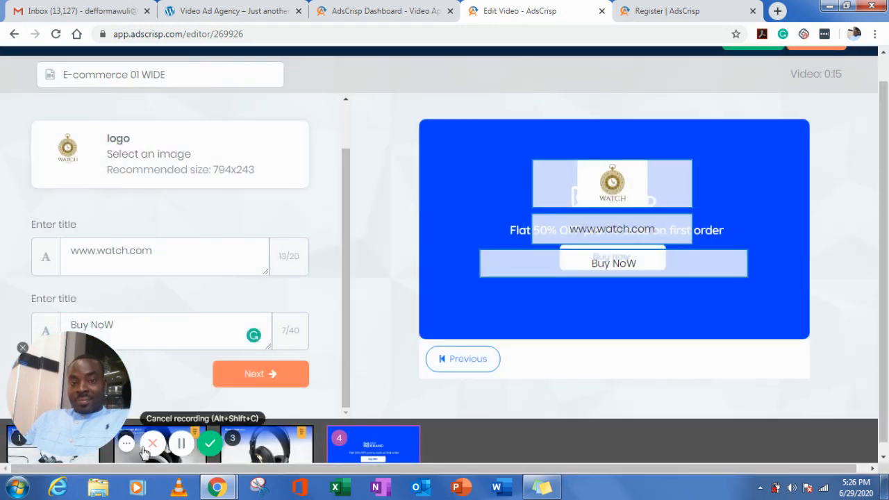
# - Return to scene 2 and set its image to MM 2.jpg from My Library, without cropping it
pyautogui.click(134, 453)
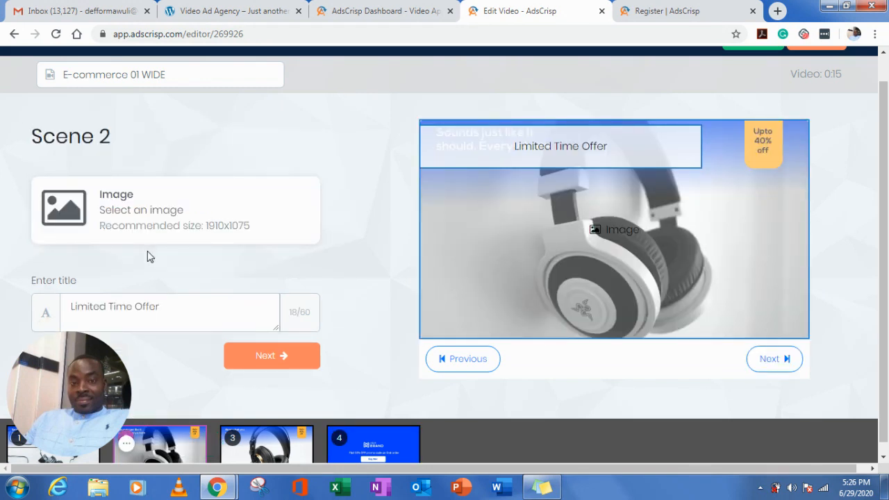
pyautogui.click(122, 213)
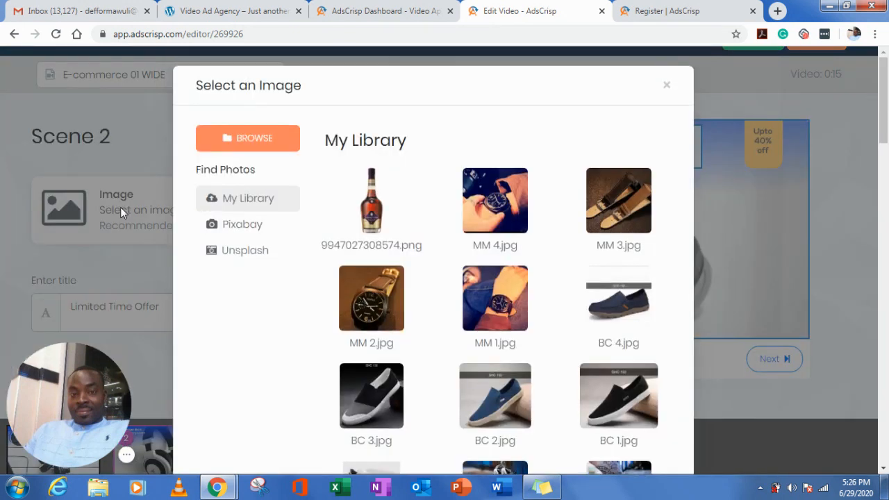
pyautogui.click(383, 305)
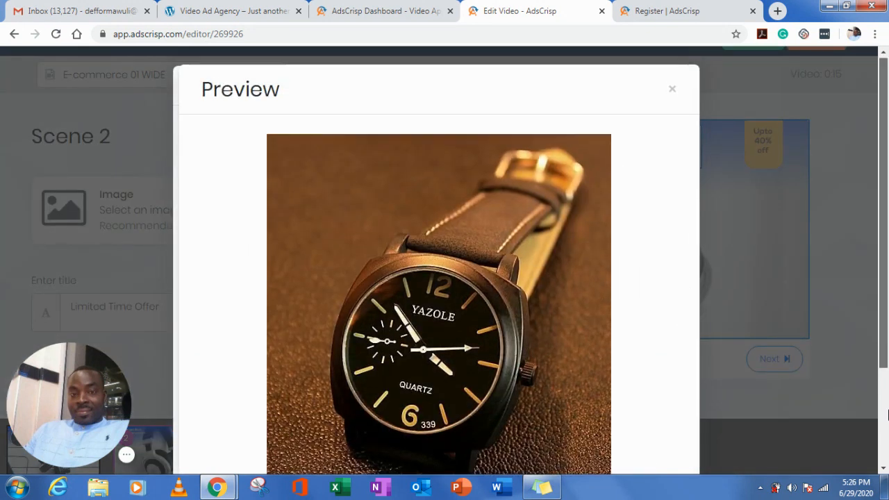
pyautogui.scroll(-2, 887, 414)
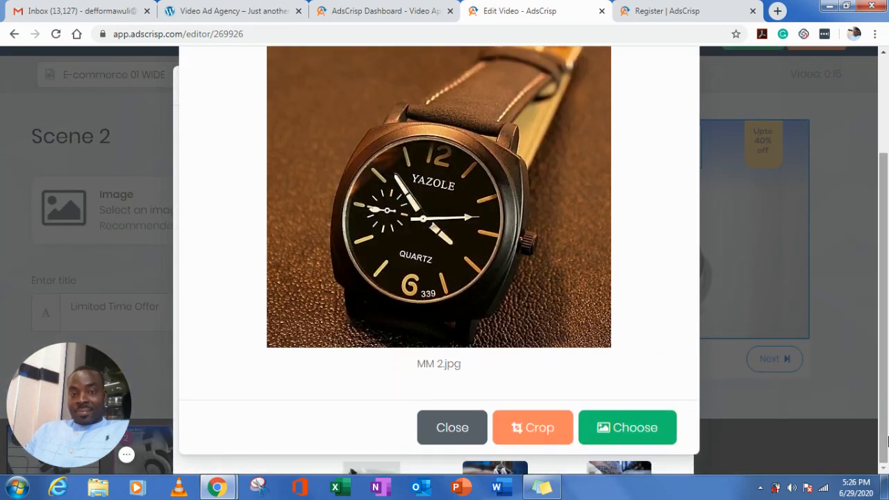
pyautogui.click(629, 431)
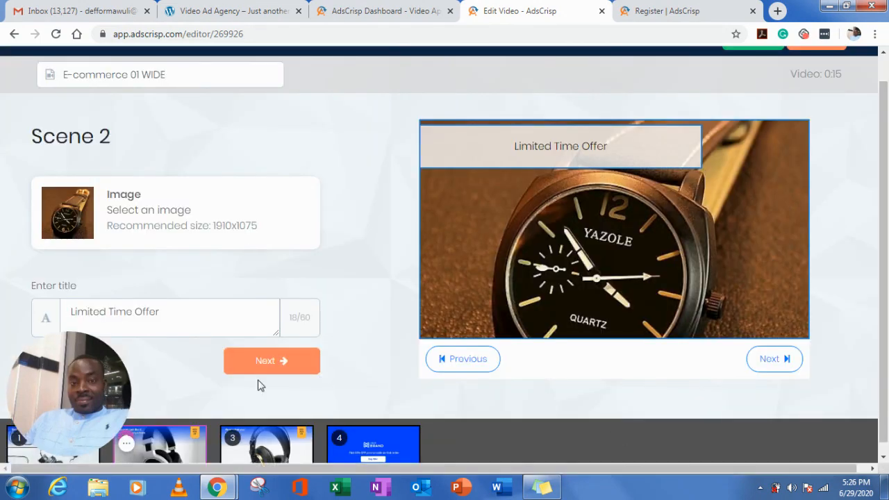
# - Advance through scenes 2, 3 and 4 to the Colors stage of the video
pyautogui.click(248, 361)
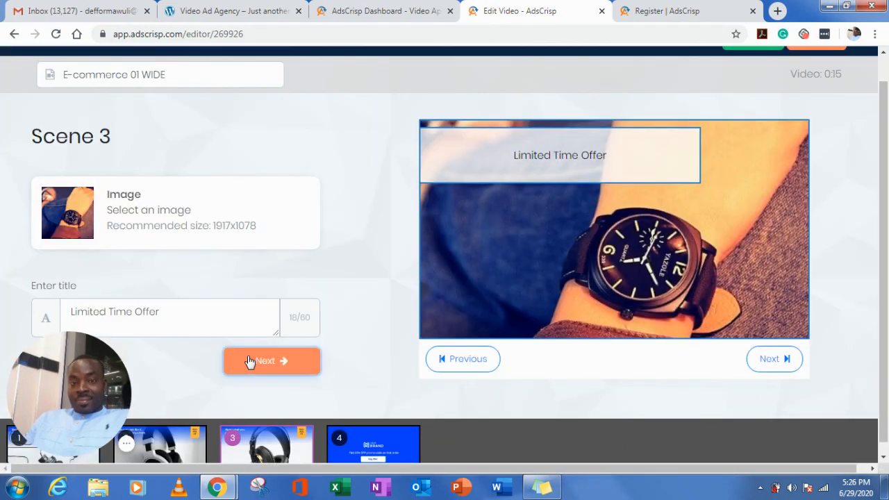
pyautogui.click(264, 361)
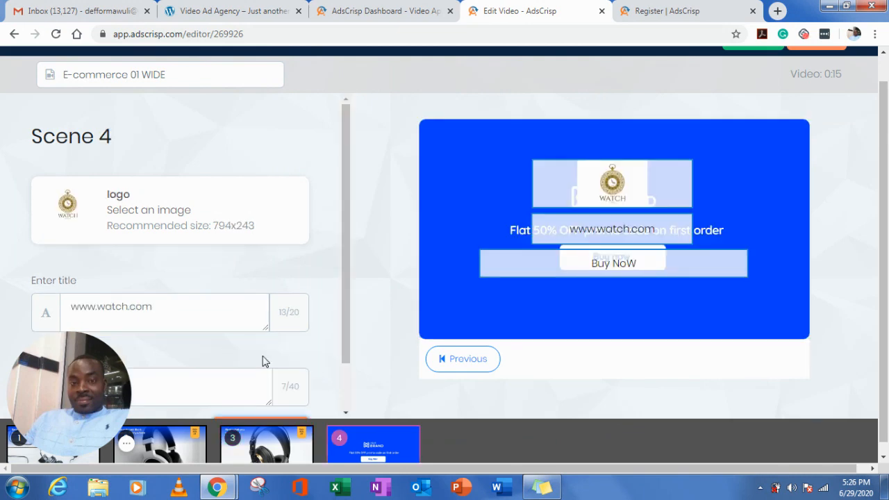
pyautogui.moveTo(345, 348); pyautogui.dragTo(344, 421)
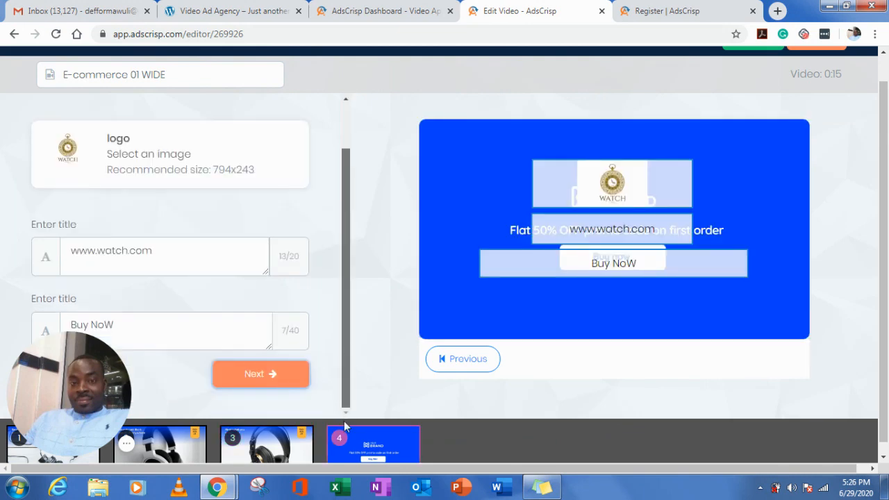
pyautogui.click(270, 382)
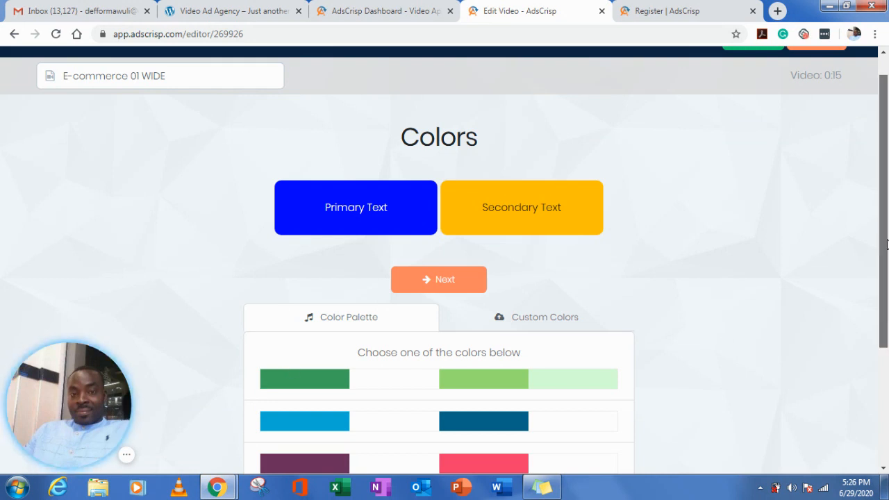
# - Apply the palette of dark navy blue, medium blue and light blue to the video and continue to the Music stage
pyautogui.moveTo(886, 243); pyautogui.dragTo(885, 316)
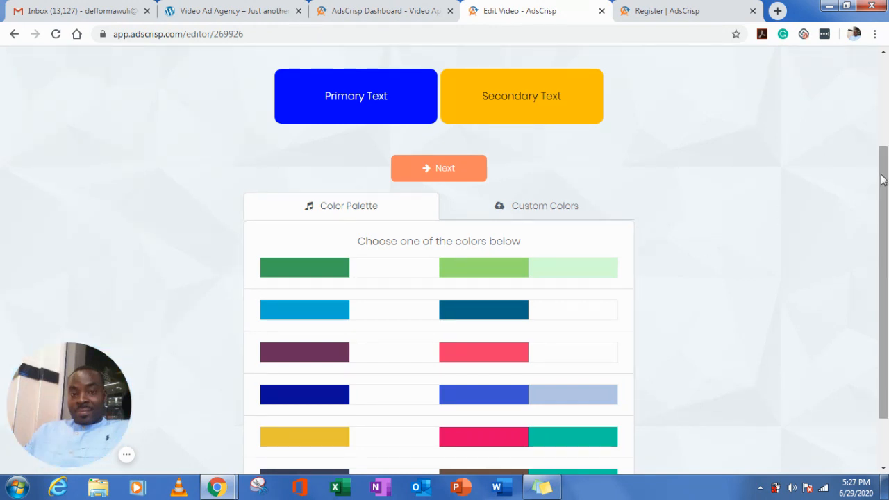
pyautogui.moveTo(882, 176); pyautogui.dragTo(867, 240)
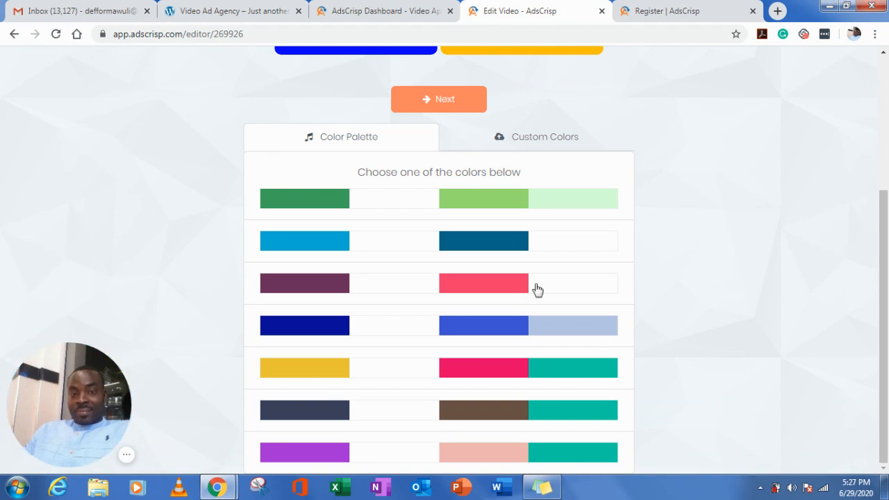
pyautogui.click(304, 328)
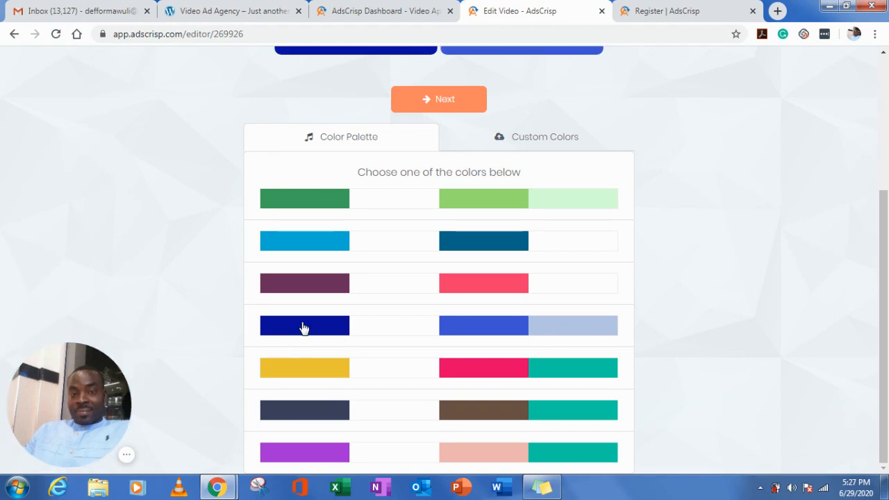
pyautogui.click(438, 103)
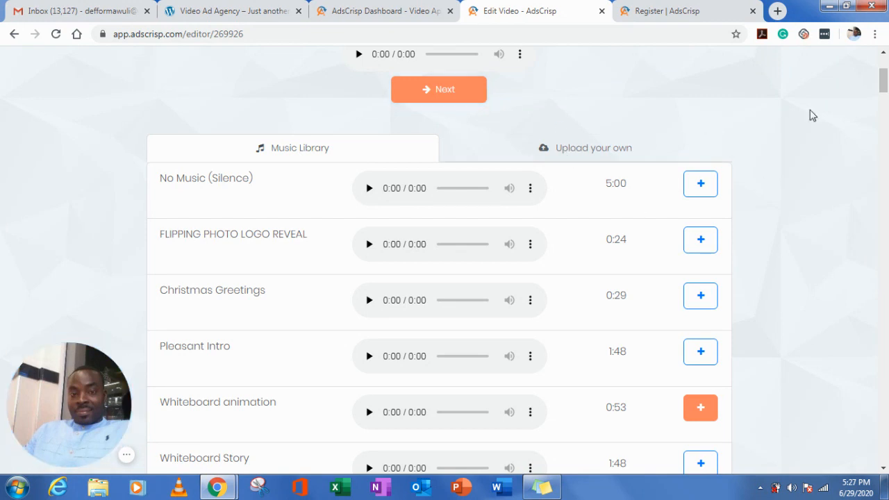
# - Preview the library tracks FLIPPING PHOTO LOGO REVEAL, Christmas Greetings and Pleasant Intro
pyautogui.moveTo(884, 85); pyautogui.dragTo(884, 93)
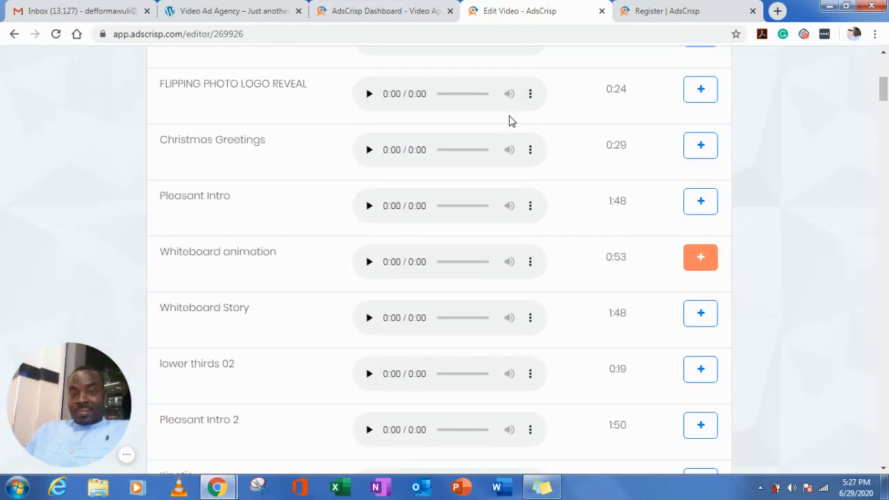
pyautogui.click(370, 95)
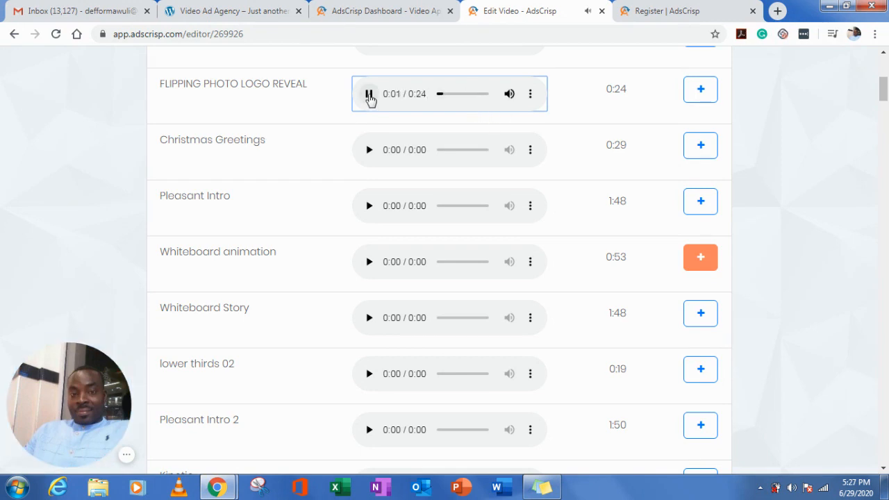
pyautogui.click(369, 94)
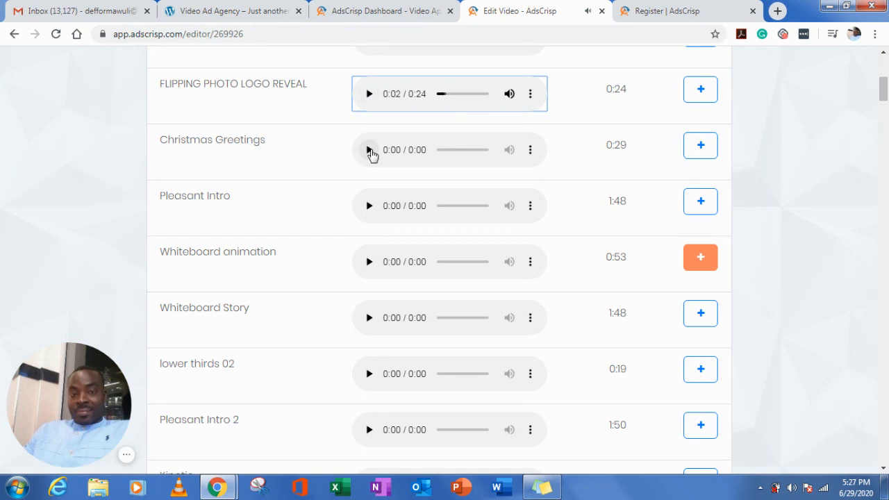
pyautogui.click(369, 151)
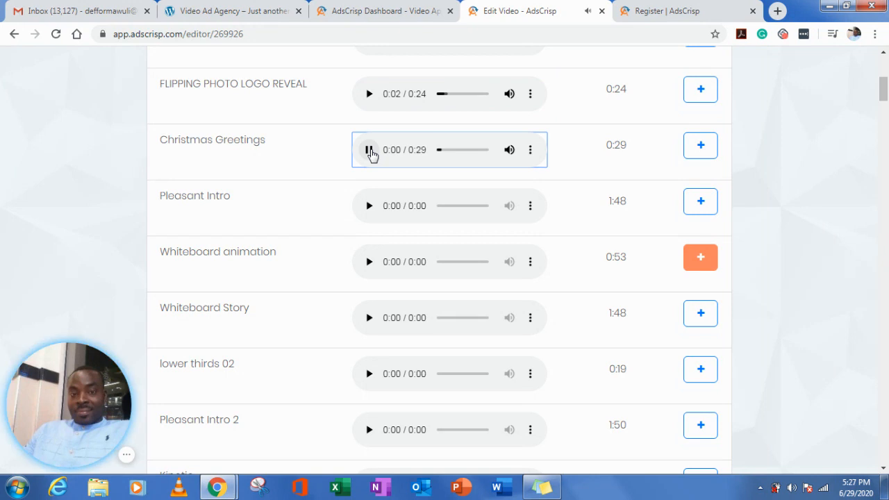
pyautogui.click(368, 206)
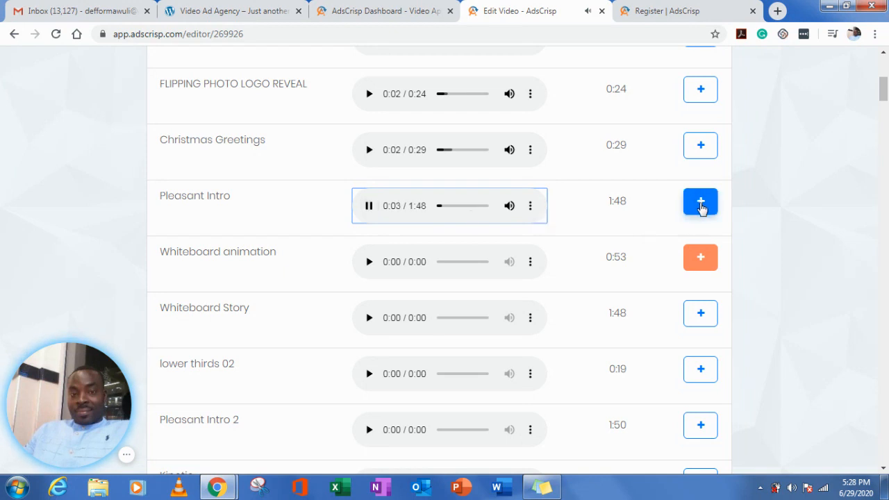
# - Choose Pleasant Intro as the video's music and start rendering the E-commerce 01 WIDE video
pyautogui.click(701, 208)
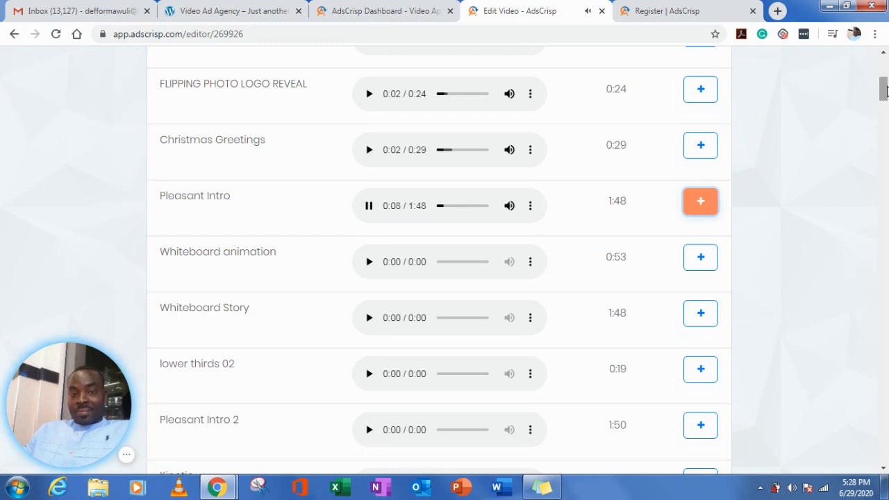
pyautogui.moveTo(884, 97); pyautogui.dragTo(883, 73)
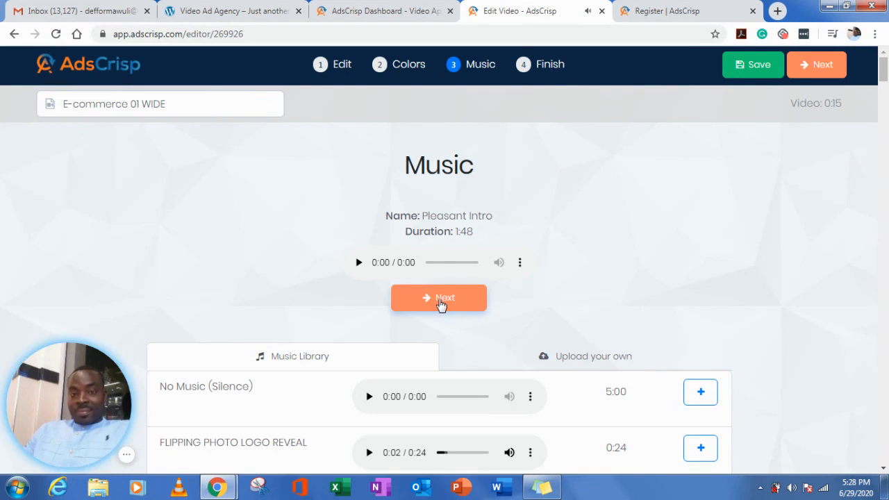
pyautogui.click(441, 300)
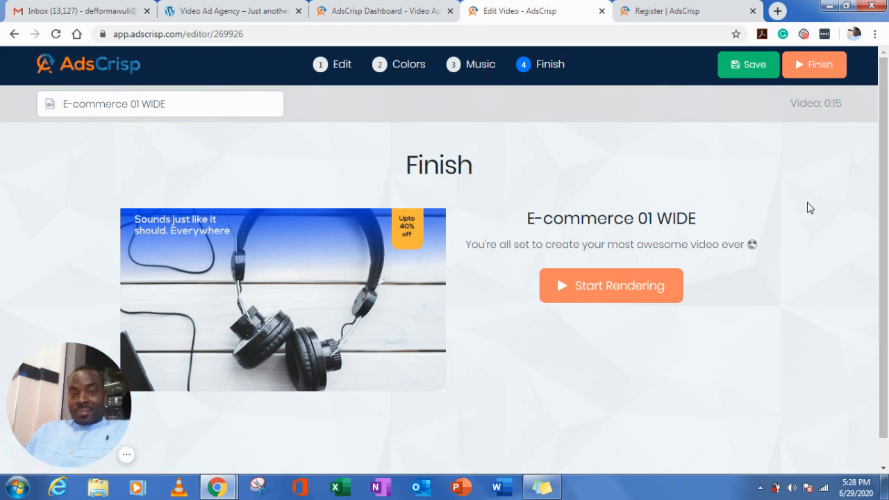
pyautogui.click(606, 289)
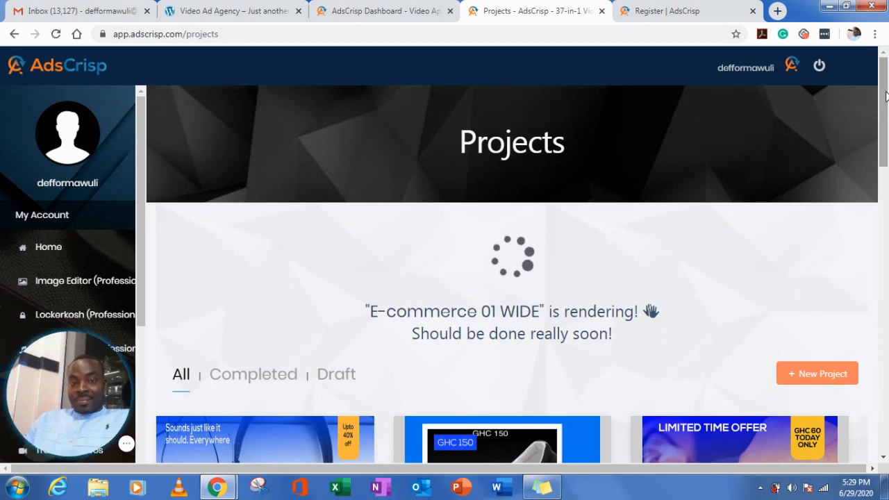
# - Check the rendering status and the thumbnail of the E-commerce 01 WIDE video in the project list
pyautogui.moveTo(886, 96); pyautogui.dragTo(885, 139)
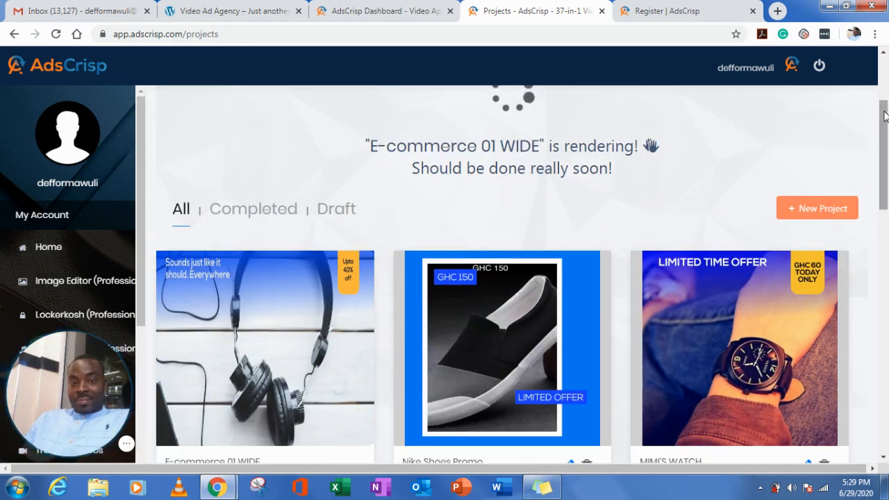
pyautogui.moveTo(886, 125); pyautogui.dragTo(881, 83)
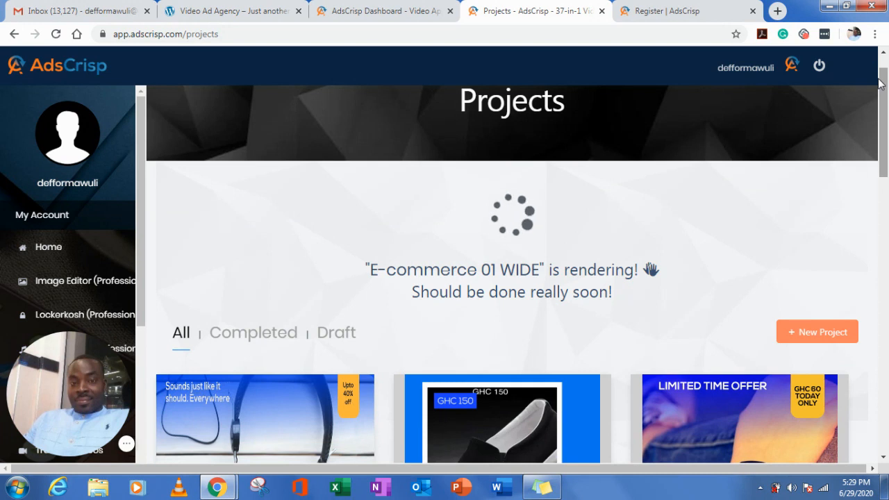
pyautogui.scroll(1, 879, 84)
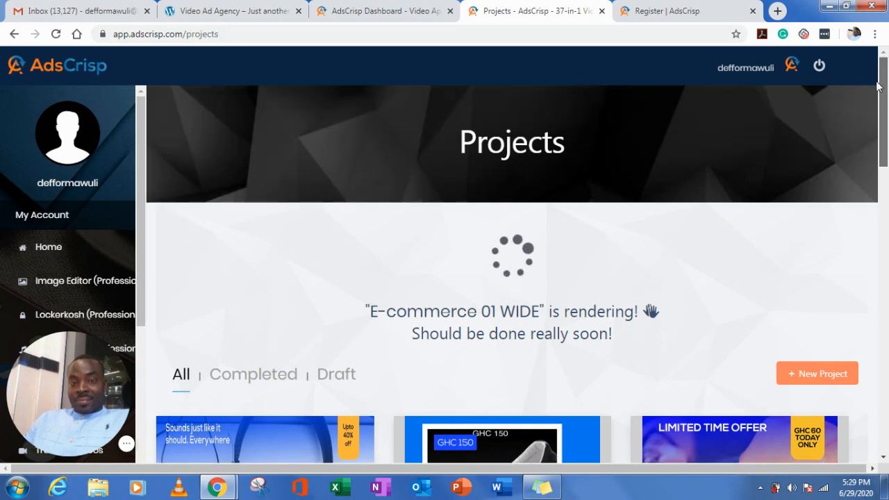
pyautogui.scroll(-3, 882, 111)
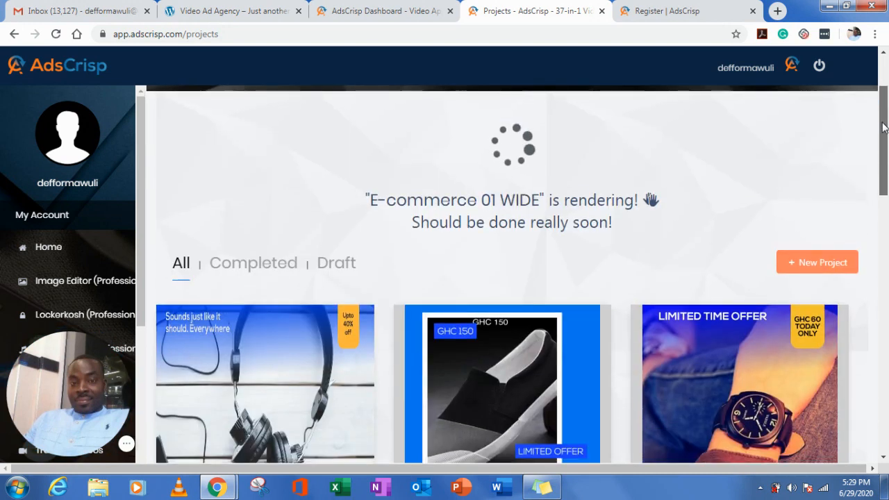
pyautogui.scroll(3, 883, 127)
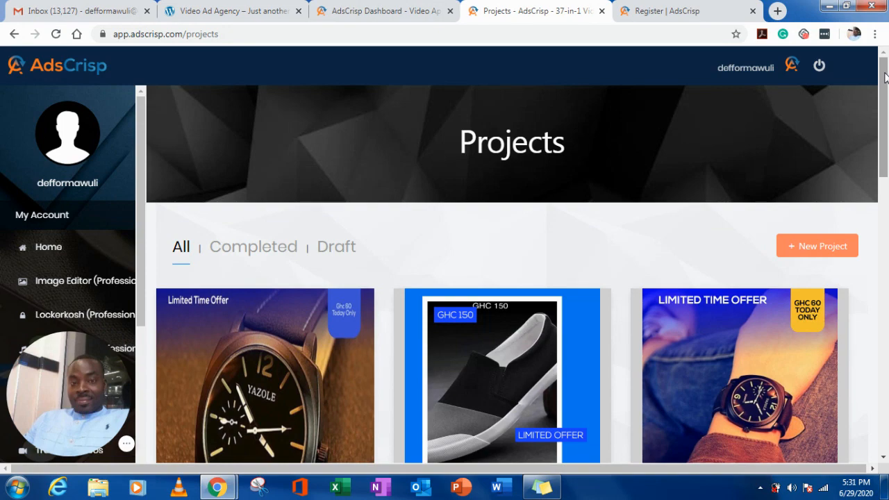
pyautogui.scroll(-2, 886, 76)
pyautogui.scroll(2, 886, 76)
pyautogui.scroll(-2, 886, 75)
pyautogui.scroll(2, 886, 70)
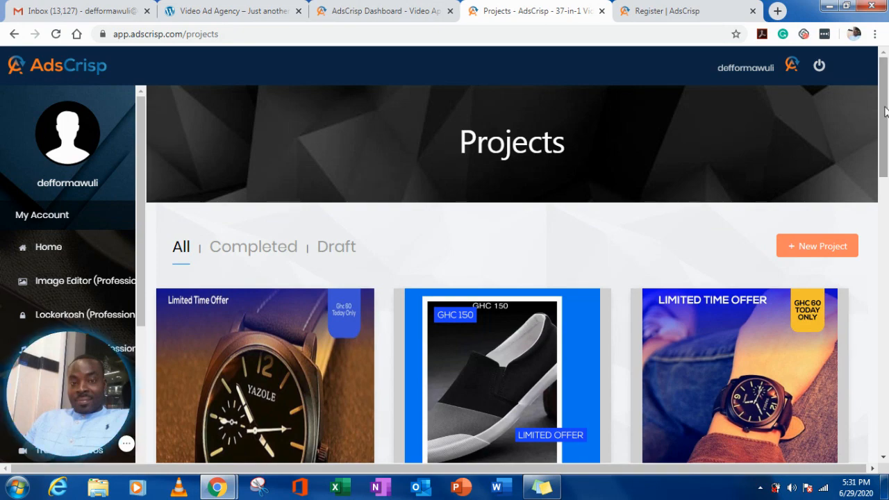
pyautogui.moveTo(885, 111); pyautogui.dragTo(887, 82)
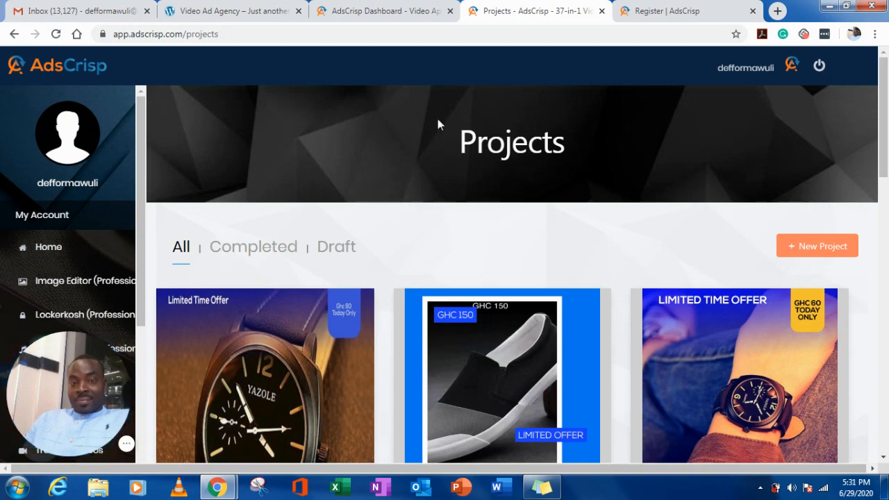
# - Look over the Video Ad Agency website's home page down to the testimonials, and open the AdsCrisp registration page
pyautogui.click(226, 11)
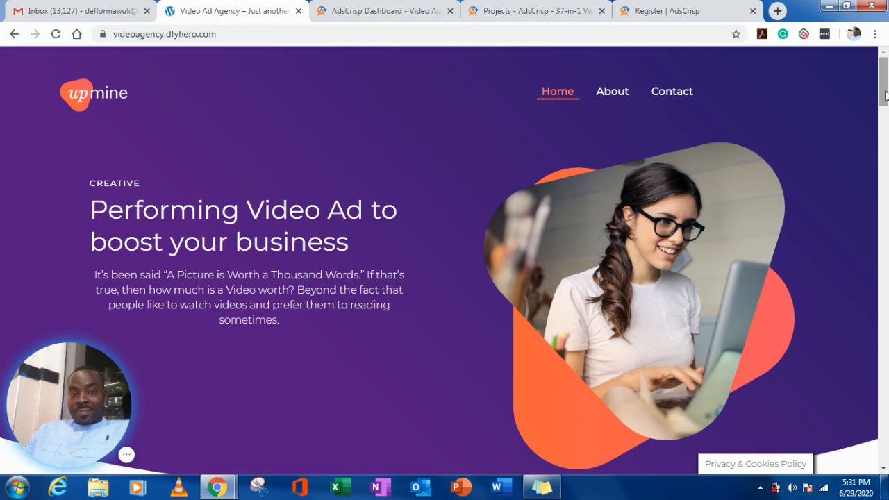
pyautogui.moveTo(887, 85); pyautogui.dragTo(887, 332)
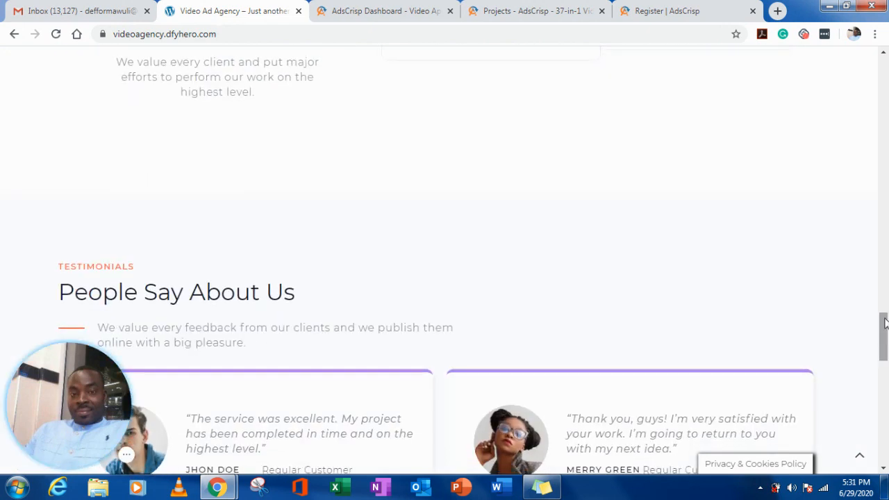
pyautogui.moveTo(886, 323); pyautogui.dragTo(886, 62)
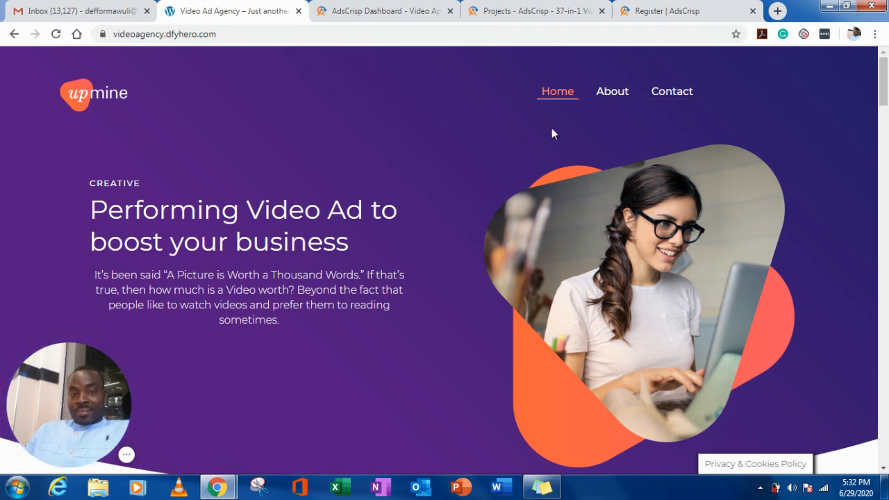
pyautogui.click(658, 14)
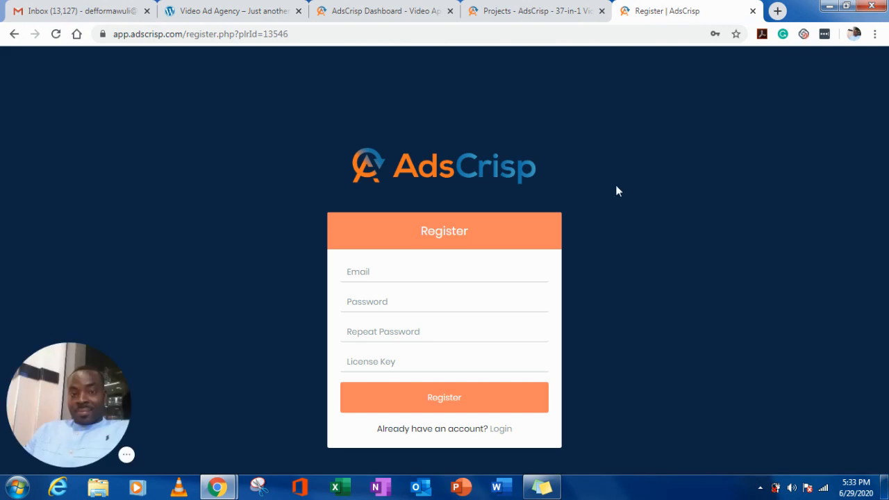